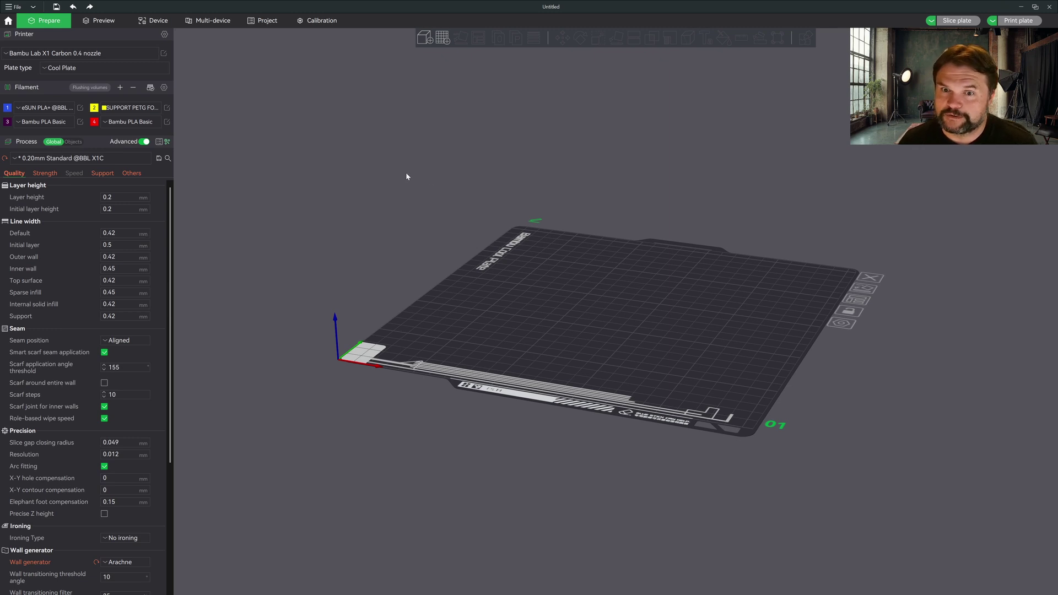
- Import Multiboard Core Tile 7x8.stl onto the plate and orbit to face the tile
click(424, 39)
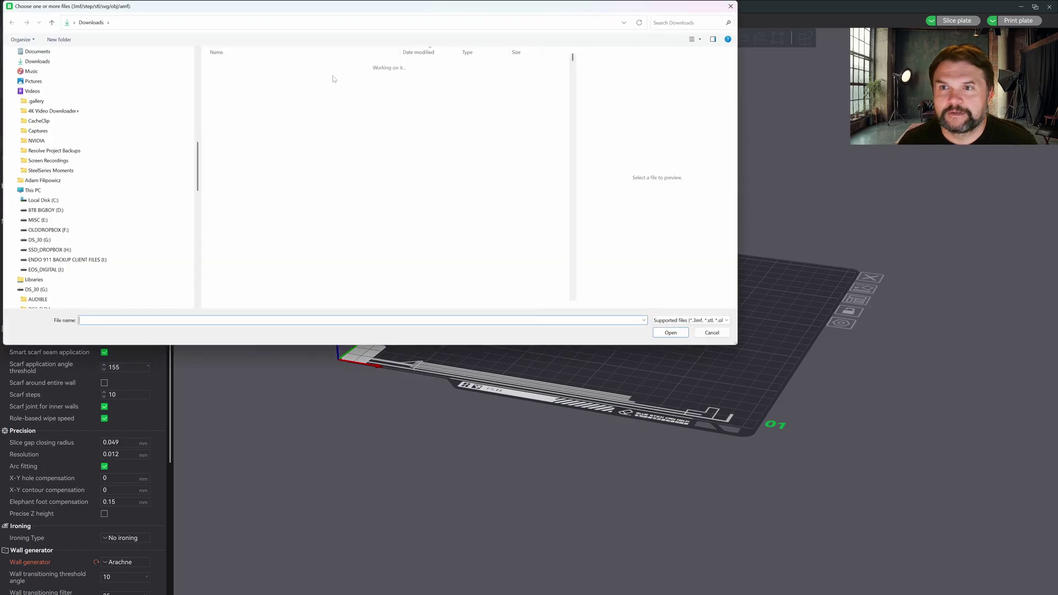
click(242, 76)
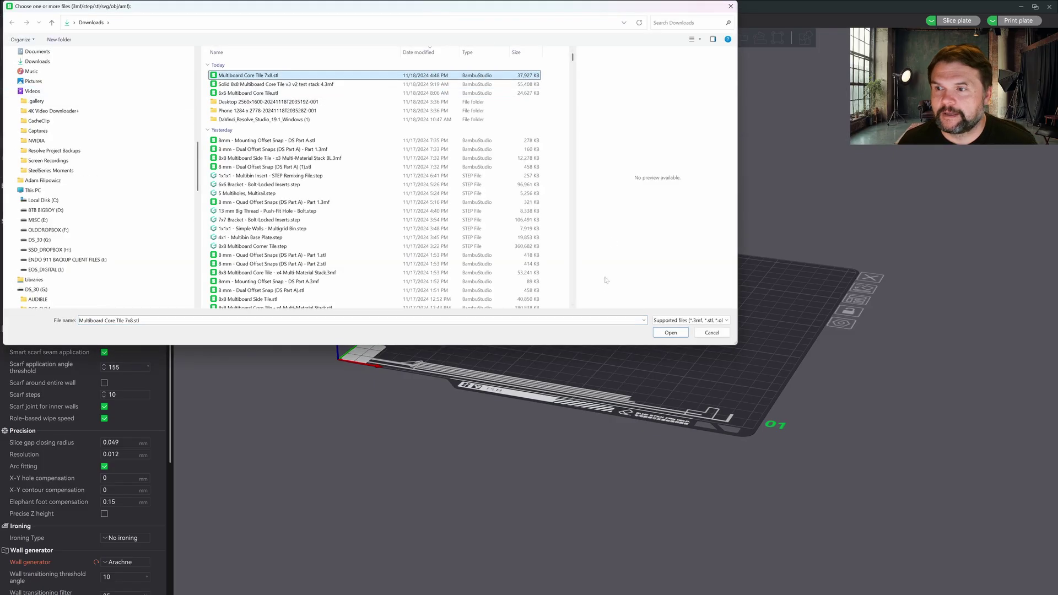
click(683, 334)
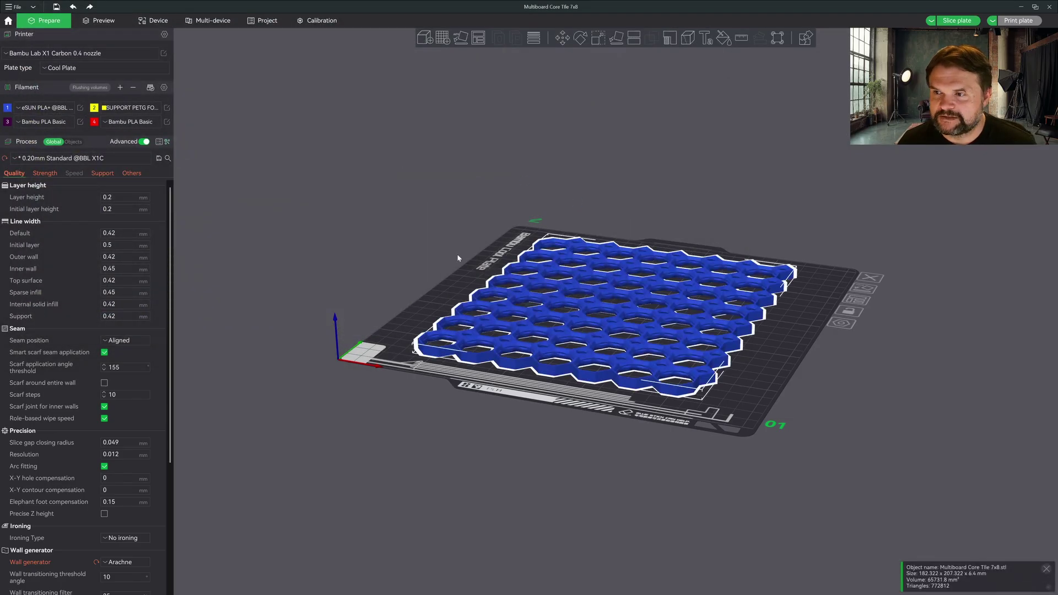
mouse_move(770, 355)
mouse_down()
mouse_move(771, 378)
mouse_move(766, 358)
mouse_up()
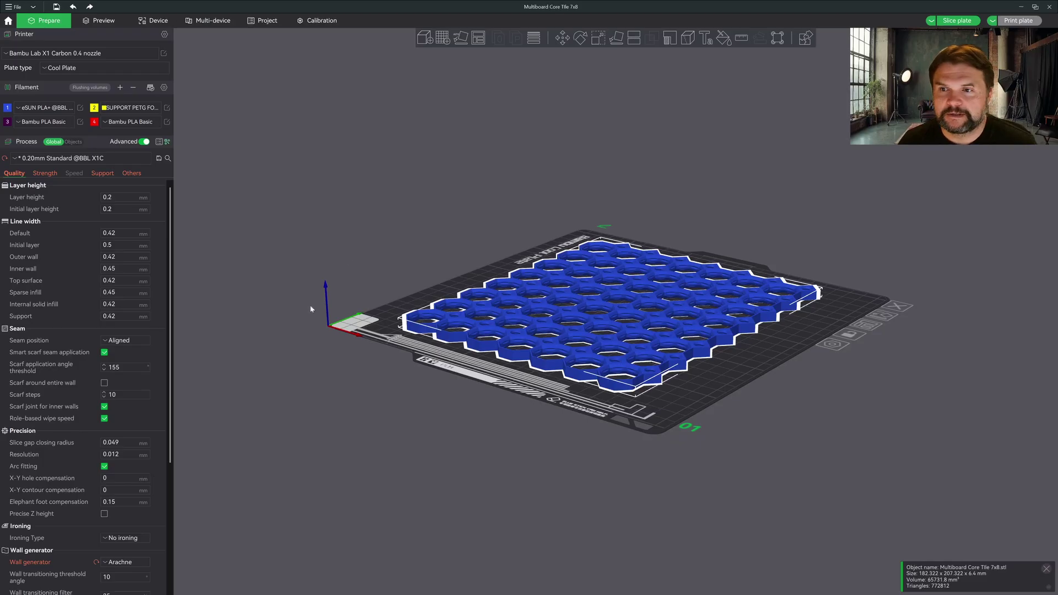
drag(413, 220, 439, 221)
click(562, 37)
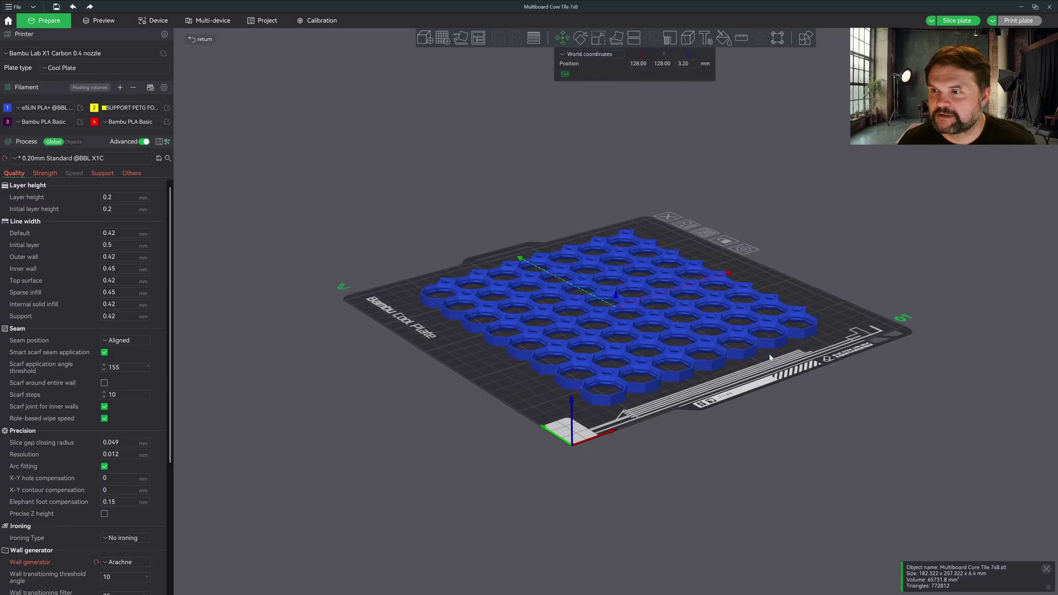
key(Escape)
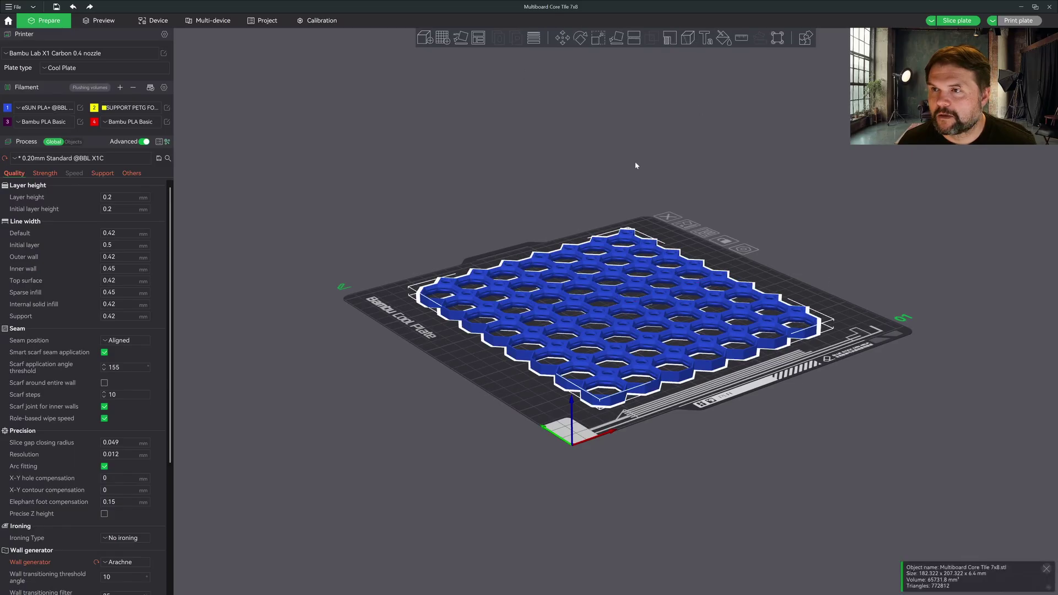
click(599, 38)
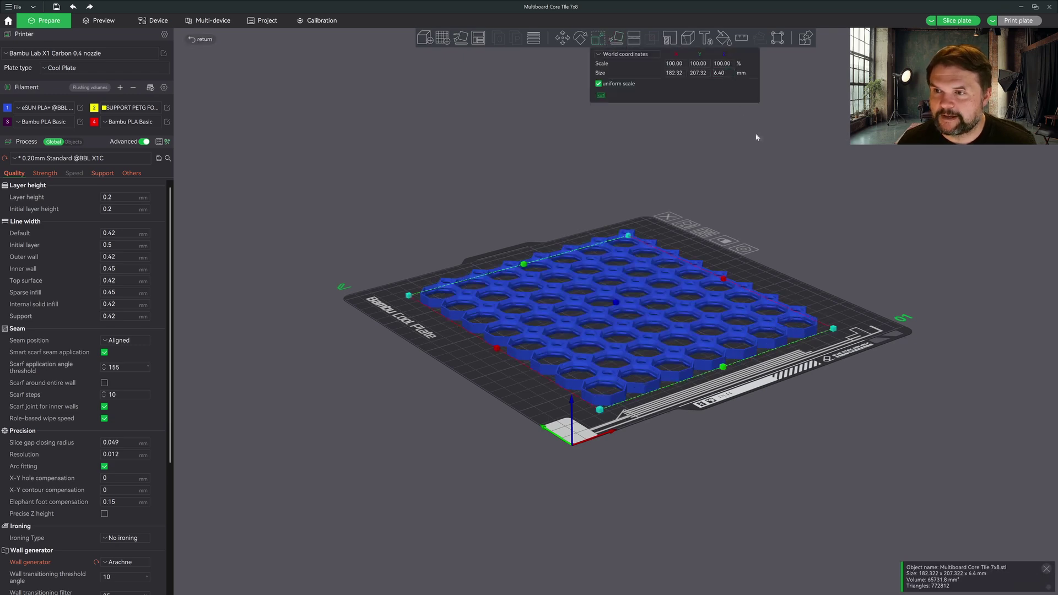
drag(777, 206, 800, 217)
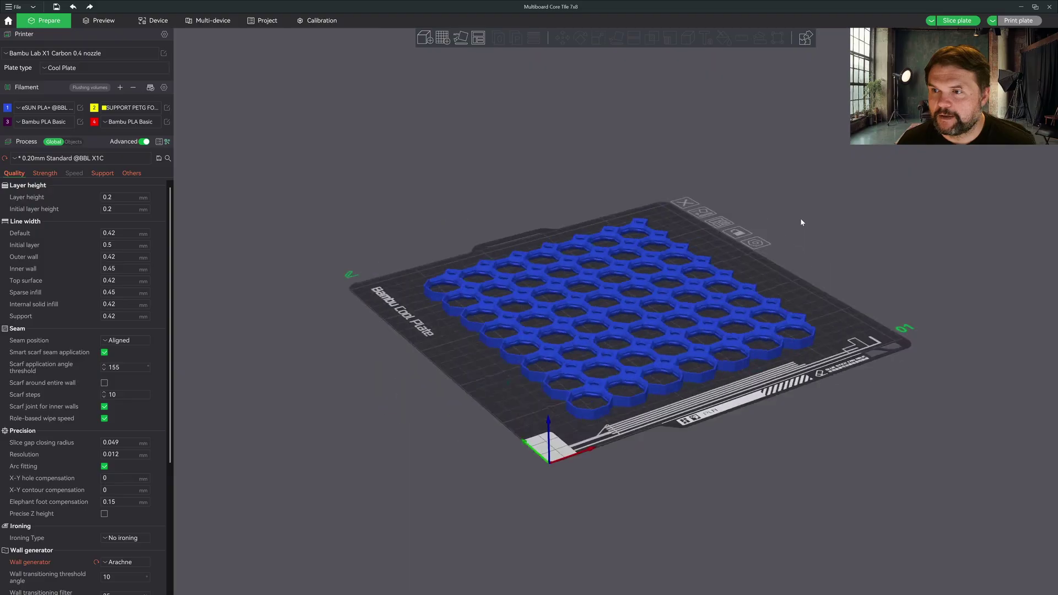
click(679, 301)
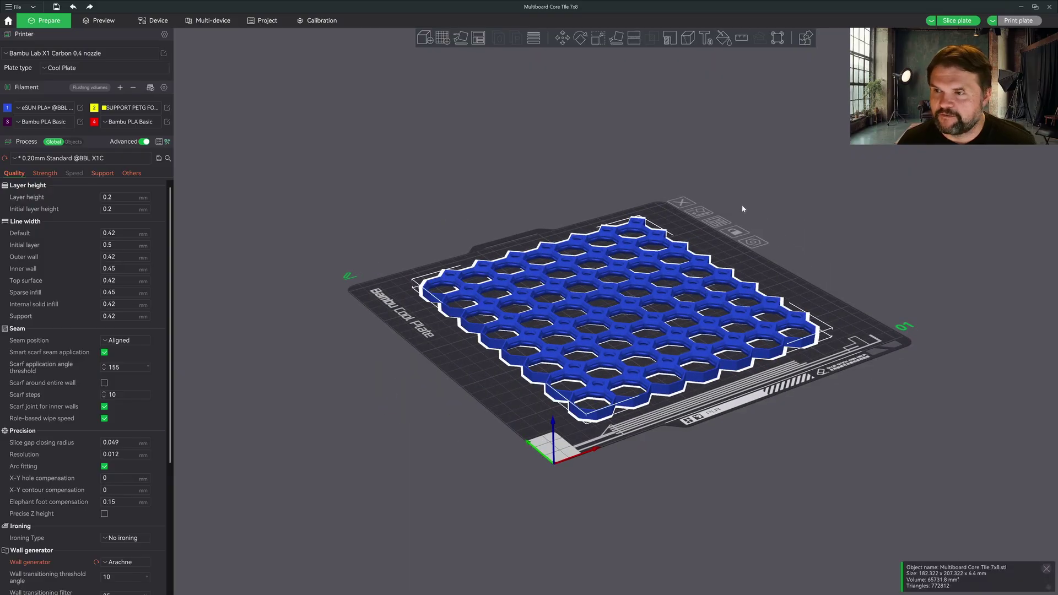
drag(803, 194, 687, 282)
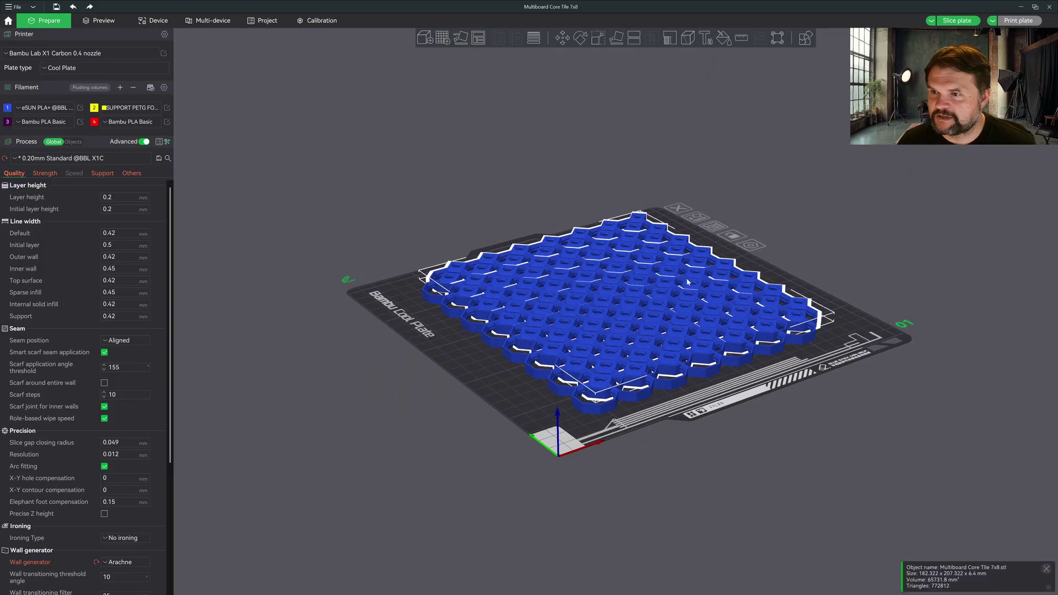
drag(759, 322, 761, 326)
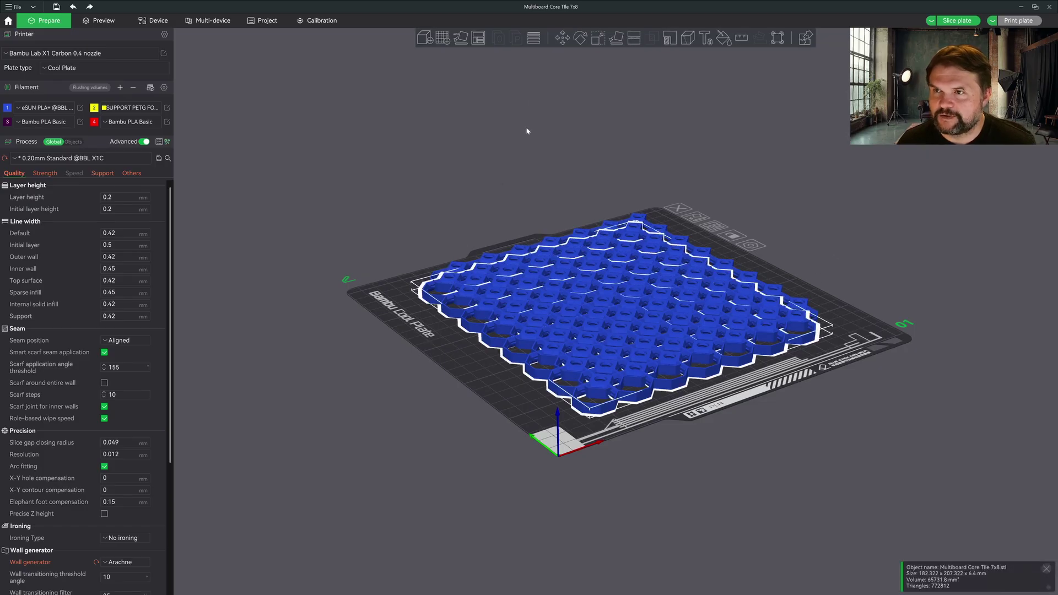
click(563, 39)
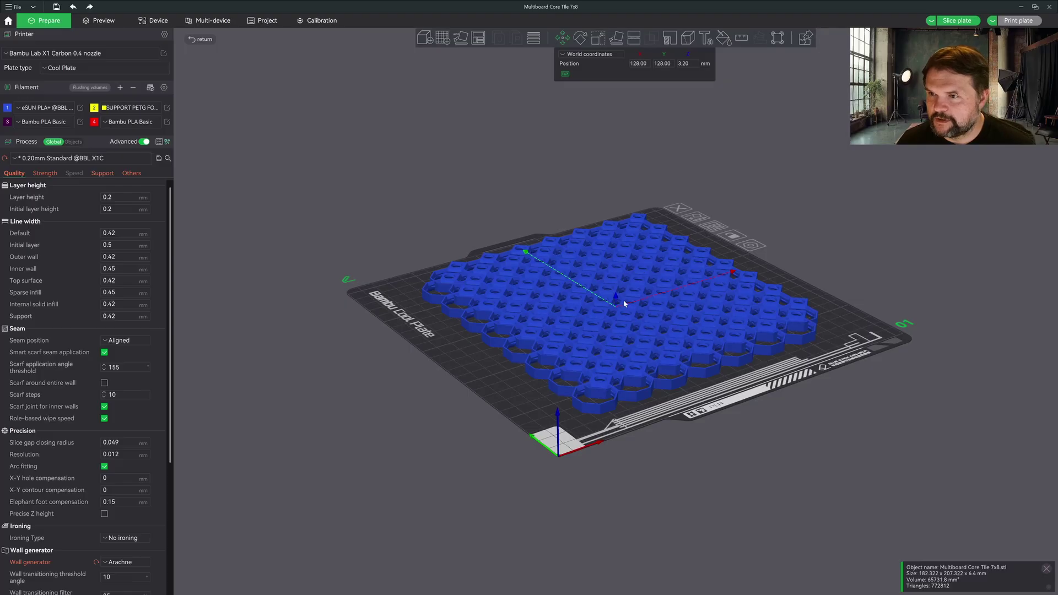
drag(617, 300, 619, 223)
drag(617, 294, 618, 198)
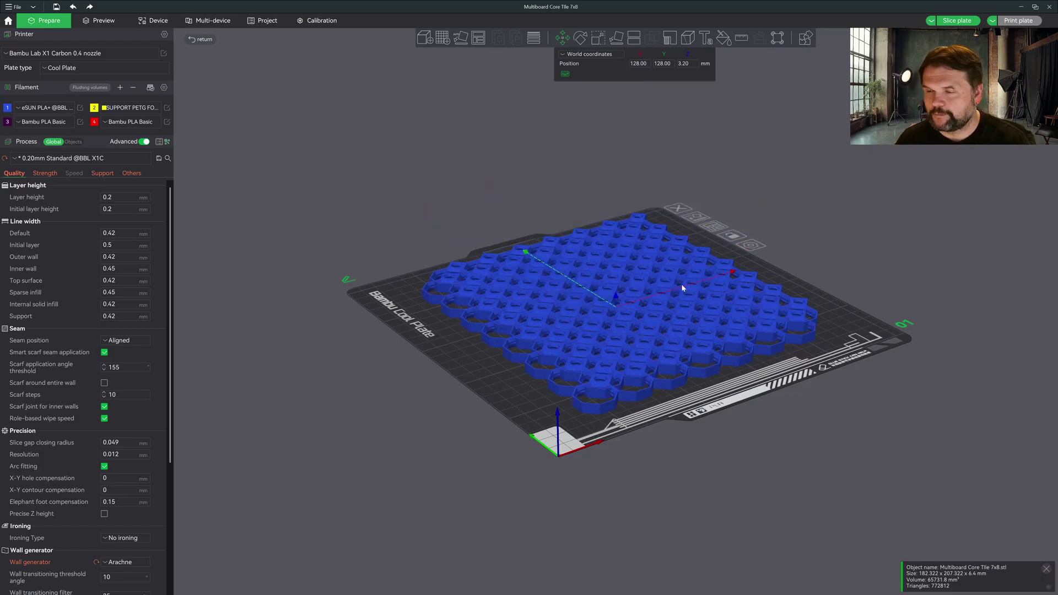
key(Escape)
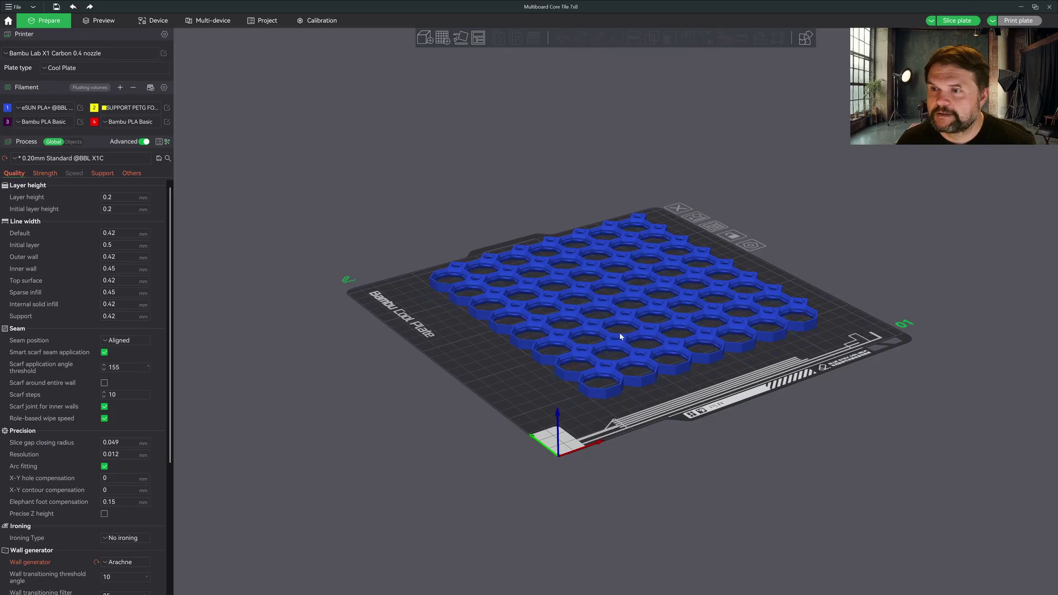
- Center the tile on the plate, then paste a second copy centered over it
click(646, 312)
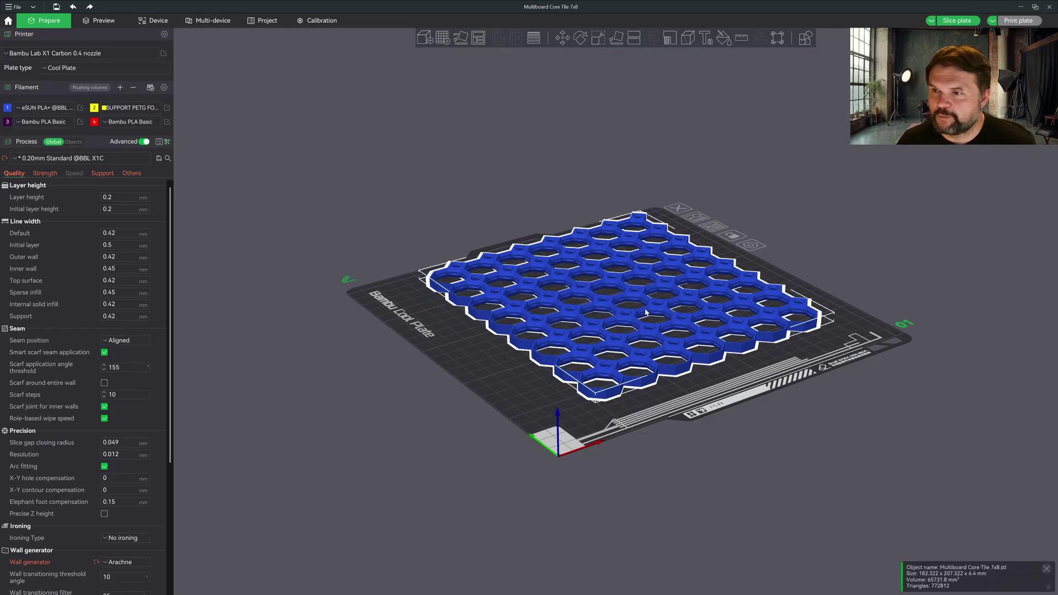
right_click(646, 312)
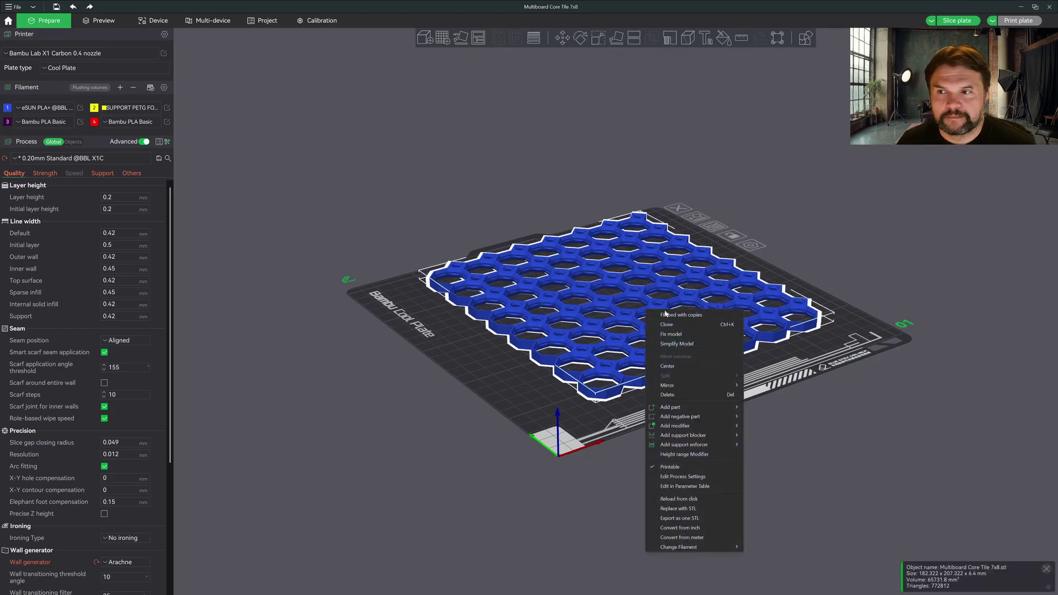
click(673, 366)
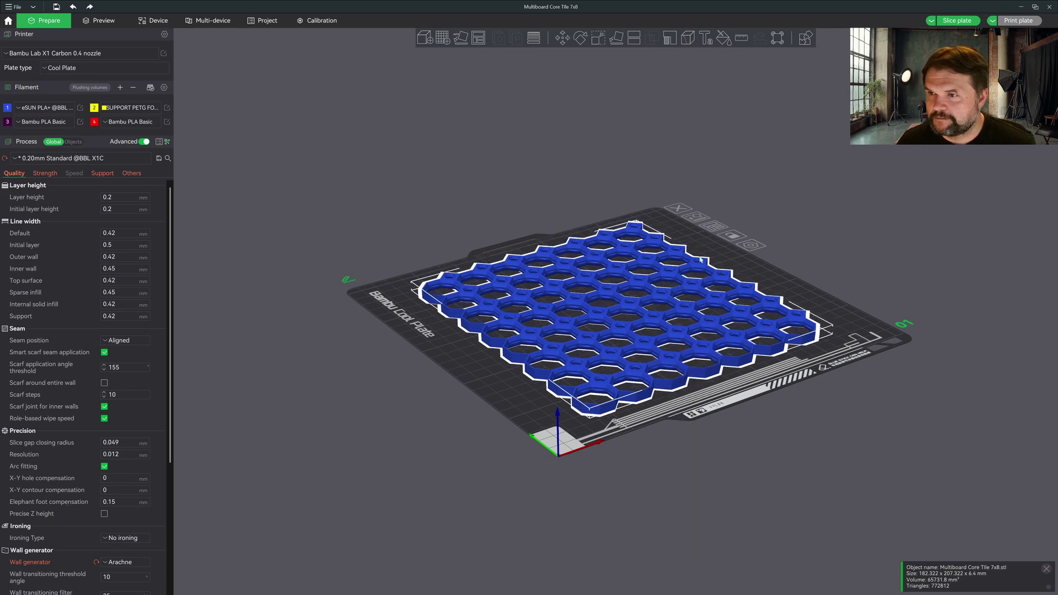
click(765, 176)
click(703, 276)
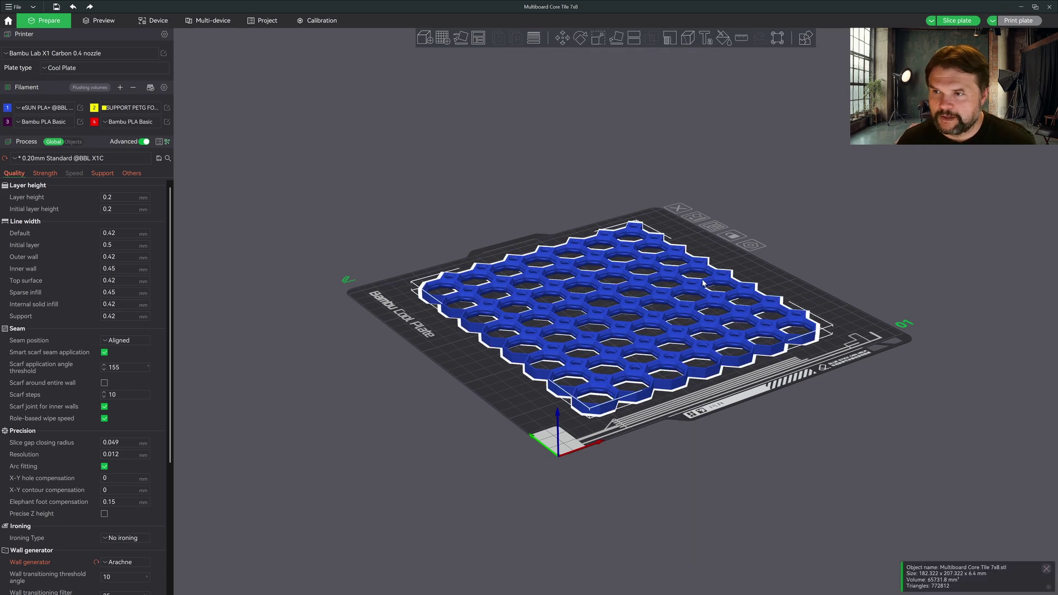
click(799, 175)
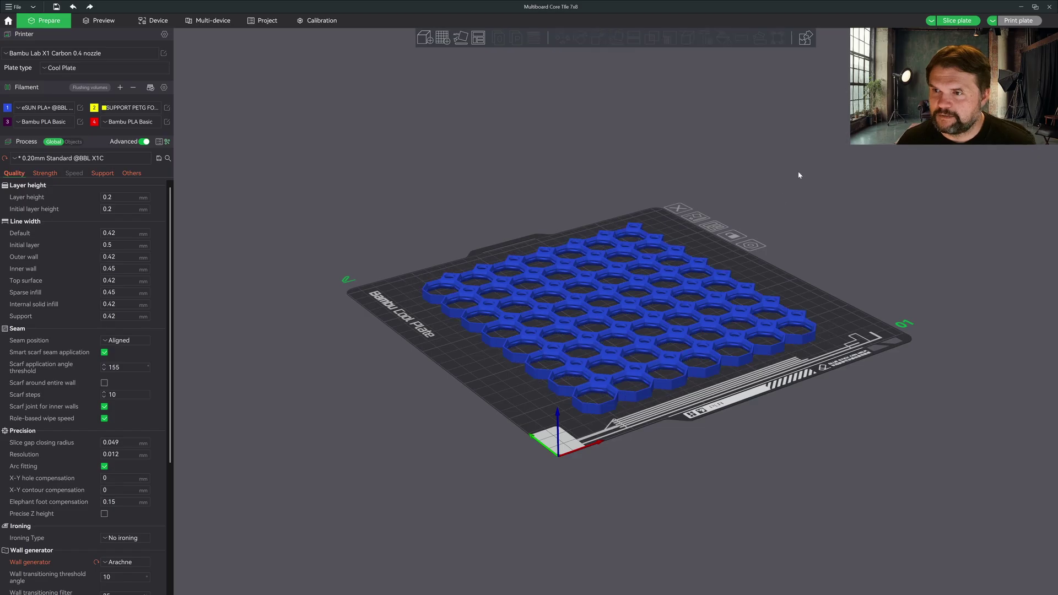
key(ctrl+a)
right_click(664, 290)
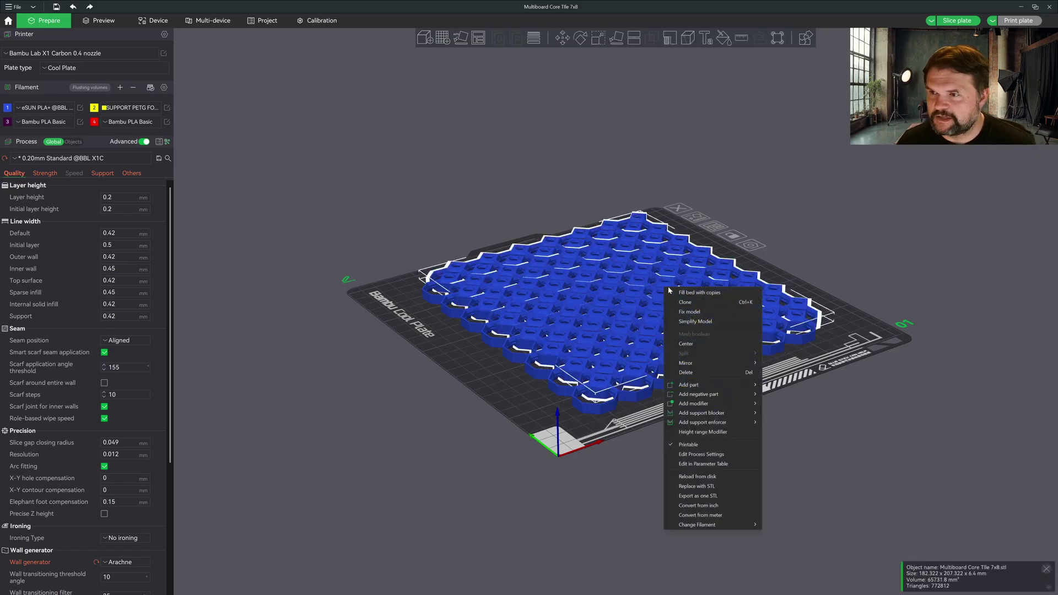
click(694, 342)
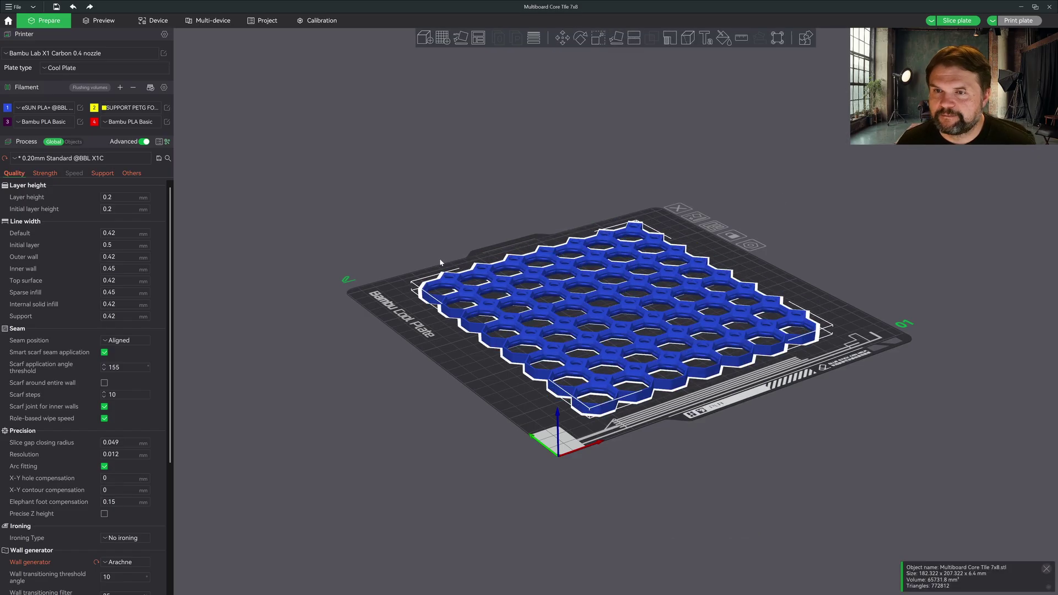
- Assemble both tiles into one Assembly and switch Process from Global to Objects
click(502, 178)
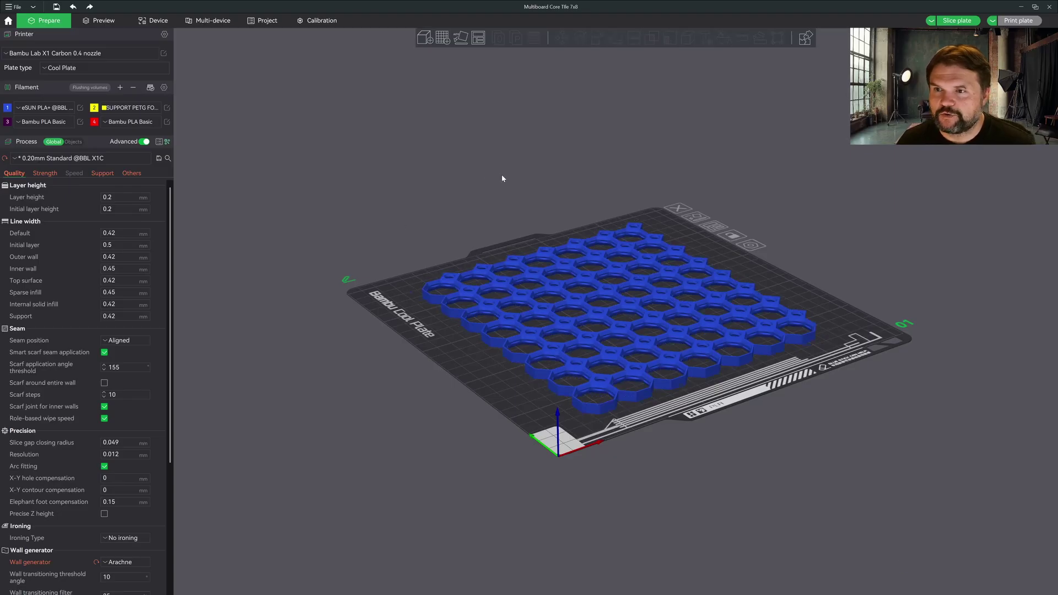
key(ctrl+a)
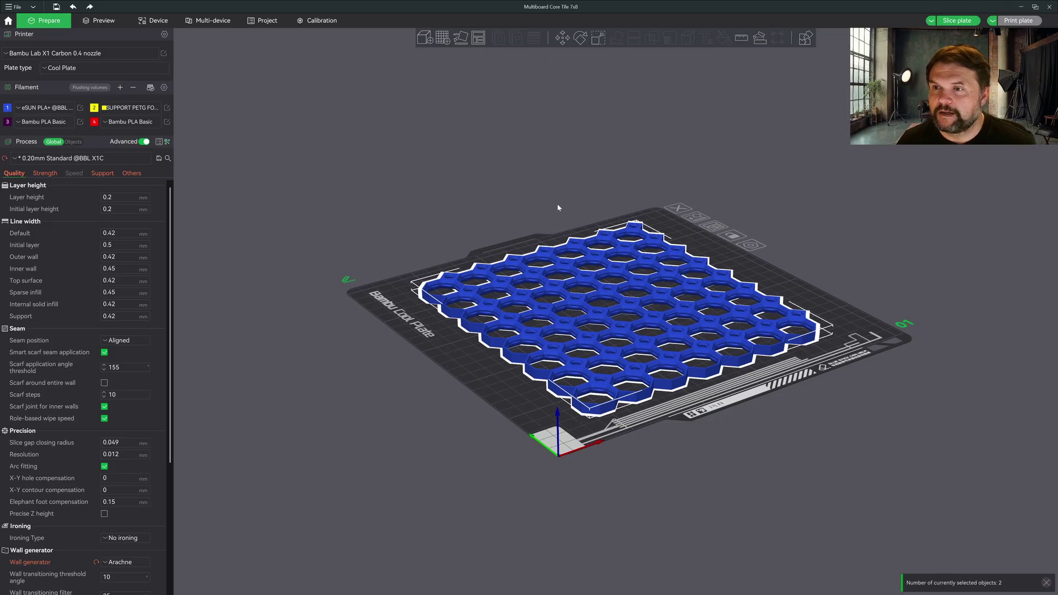
right_click(561, 268)
click(573, 279)
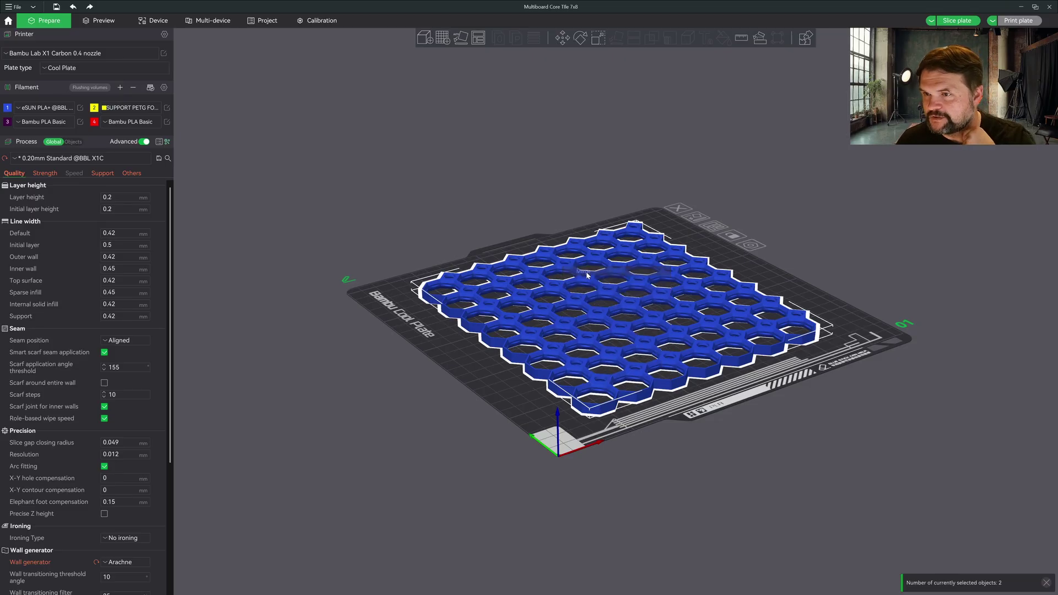
click(426, 187)
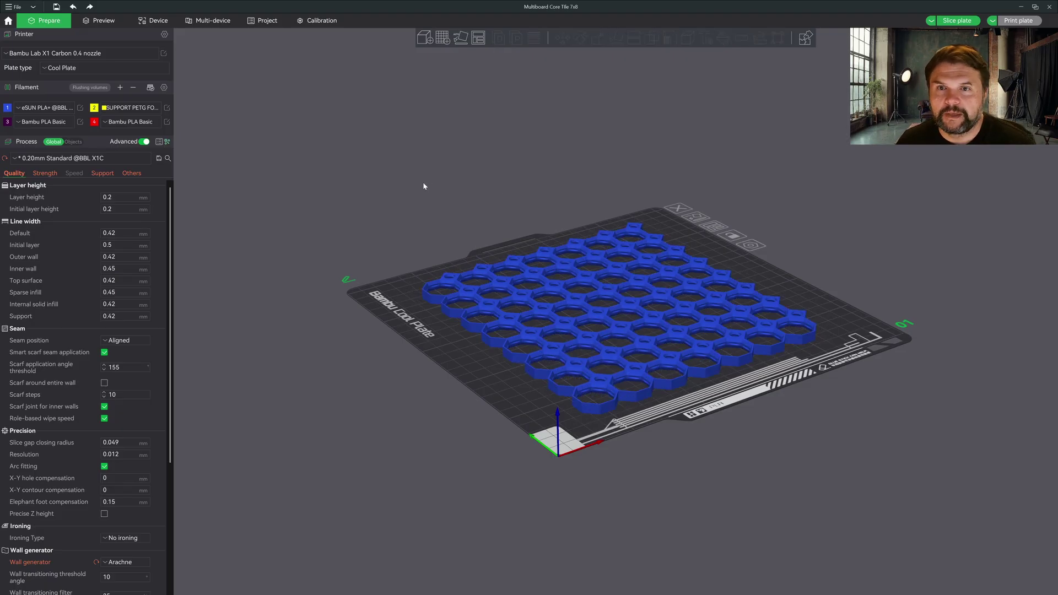
click(71, 142)
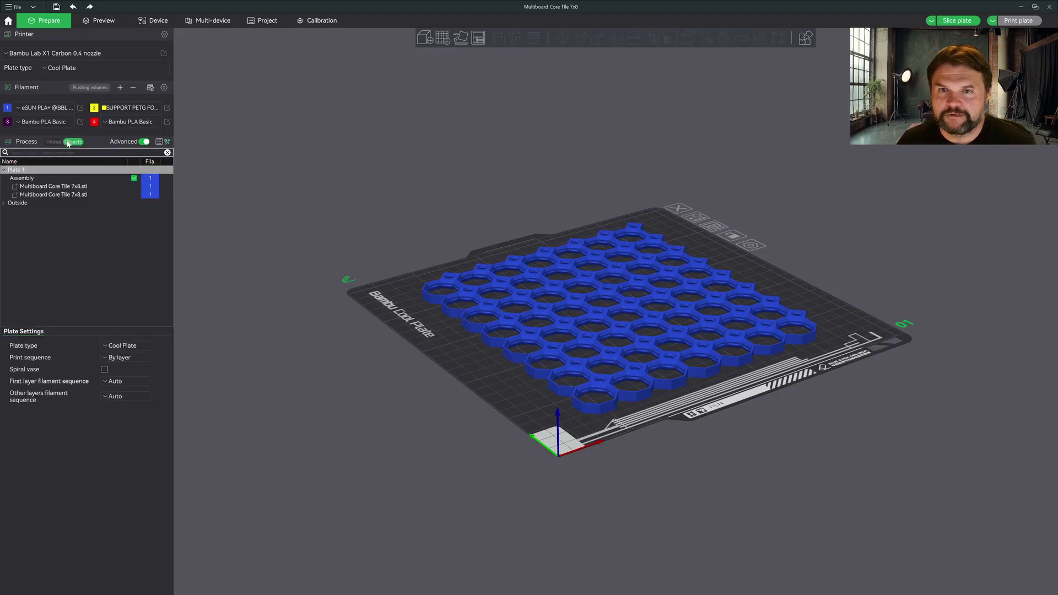
- Raise one tile part of the Assembly to Z 6.80 mm and check it in front view
click(80, 187)
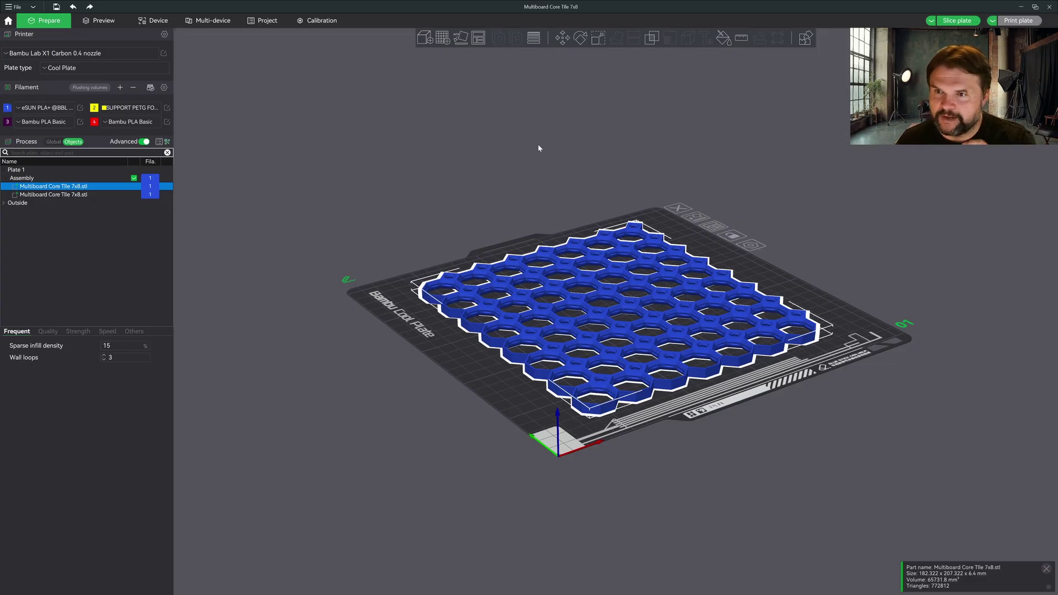
click(563, 38)
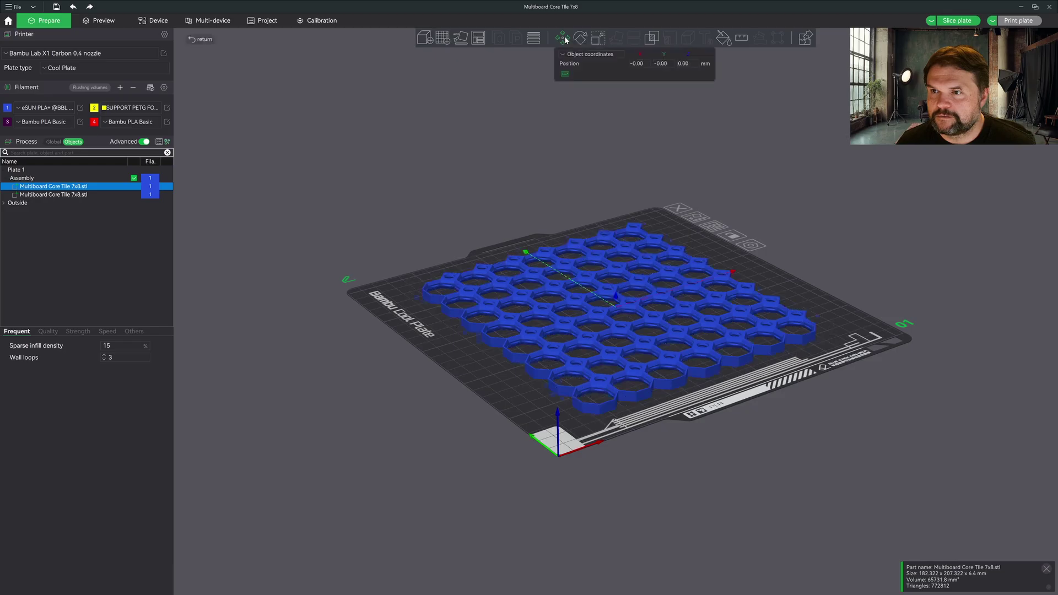
click(692, 65)
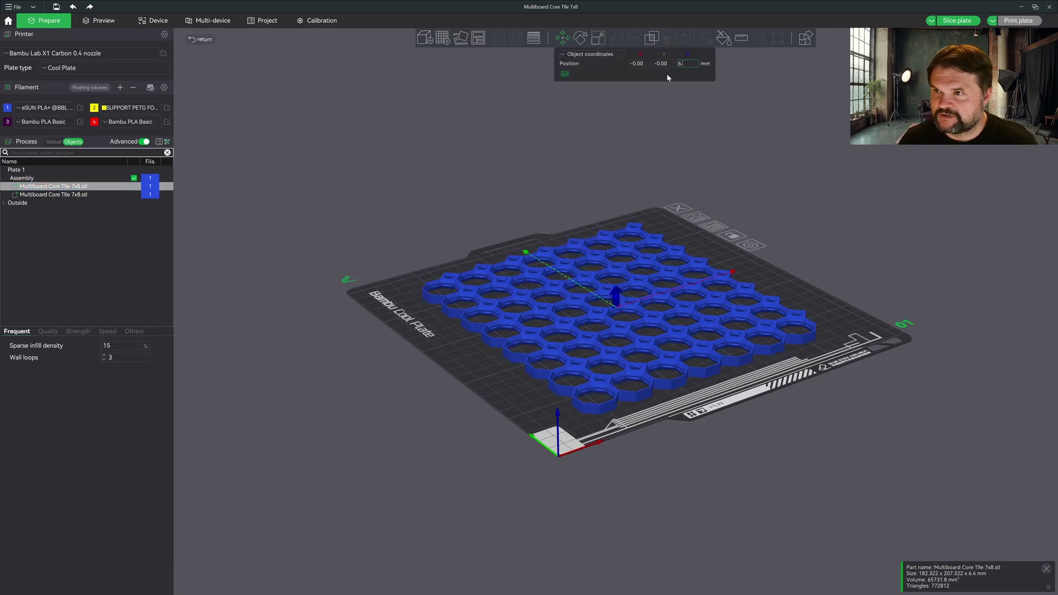
text(6.8)
key(Return)
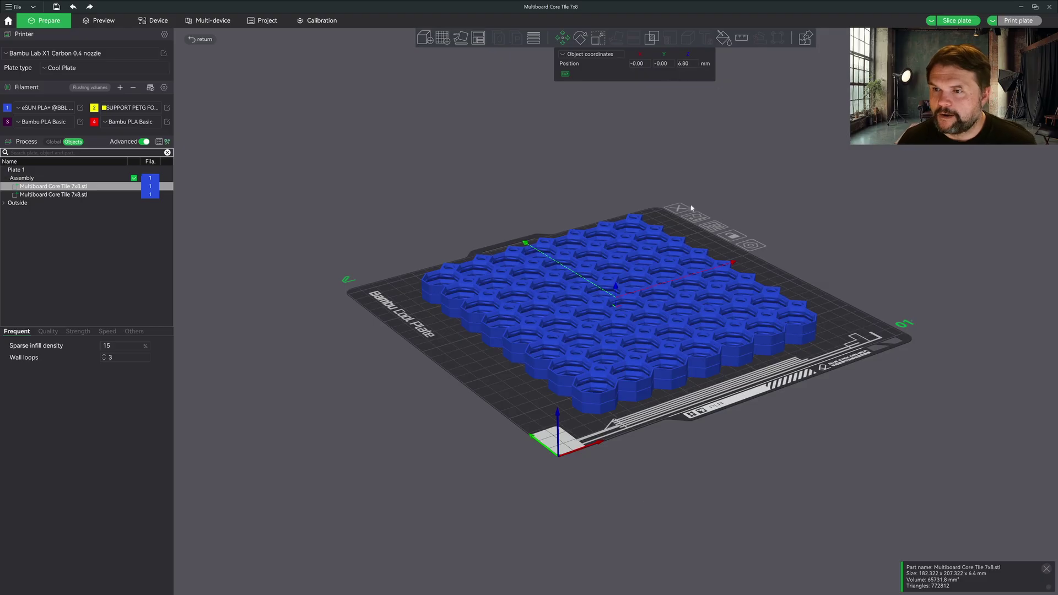
scroll(644, 380, up, 3)
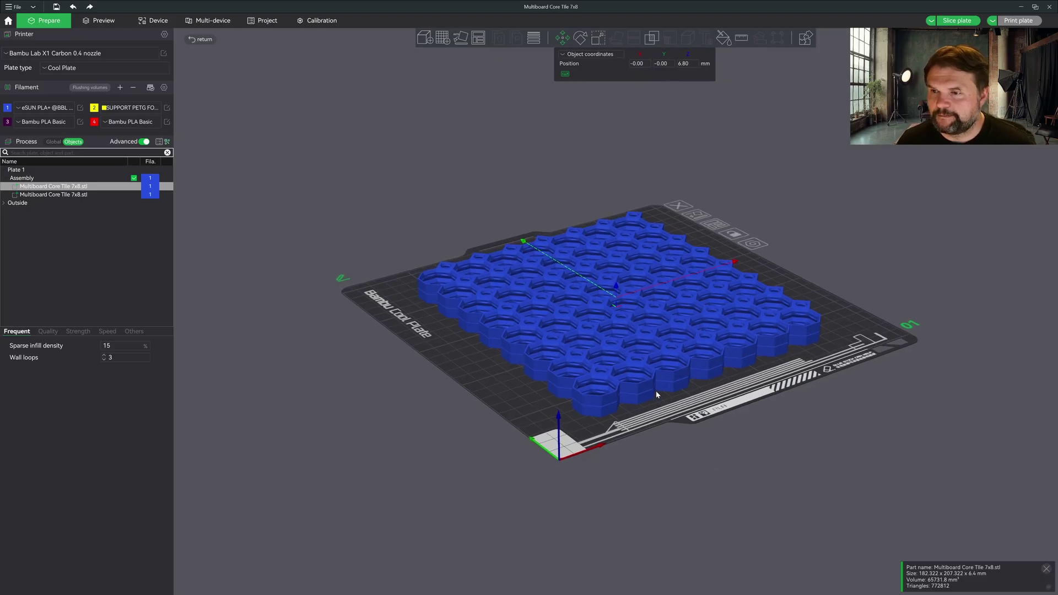
scroll(657, 402, up, 3)
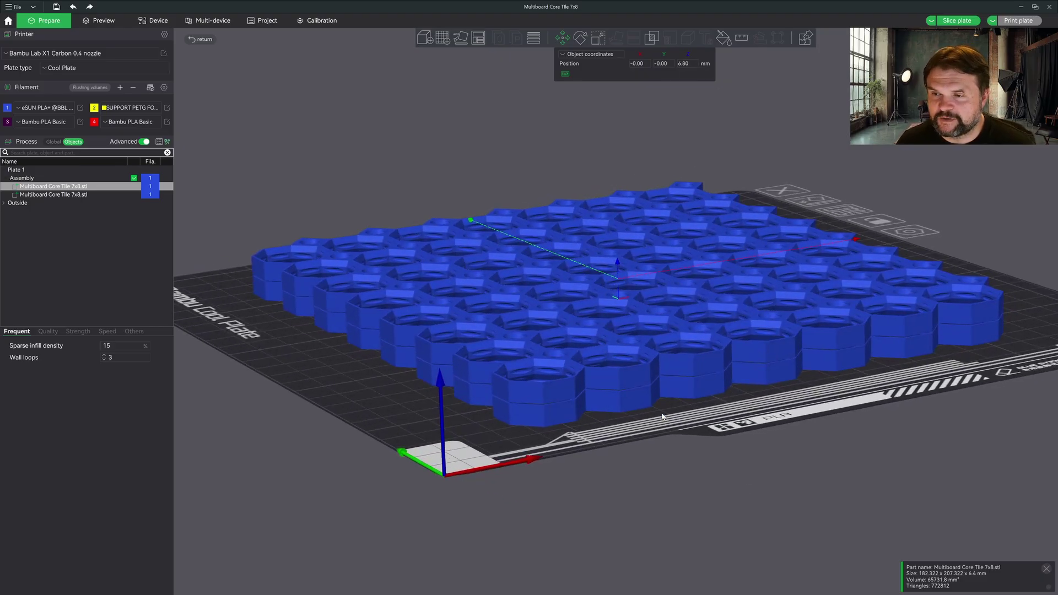
key(3)
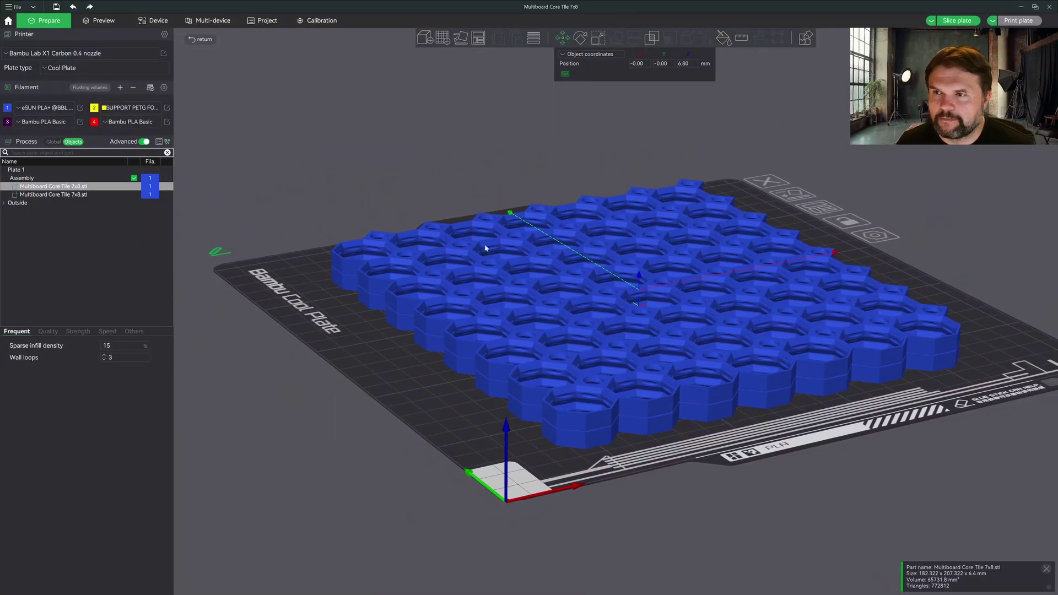
click(452, 171)
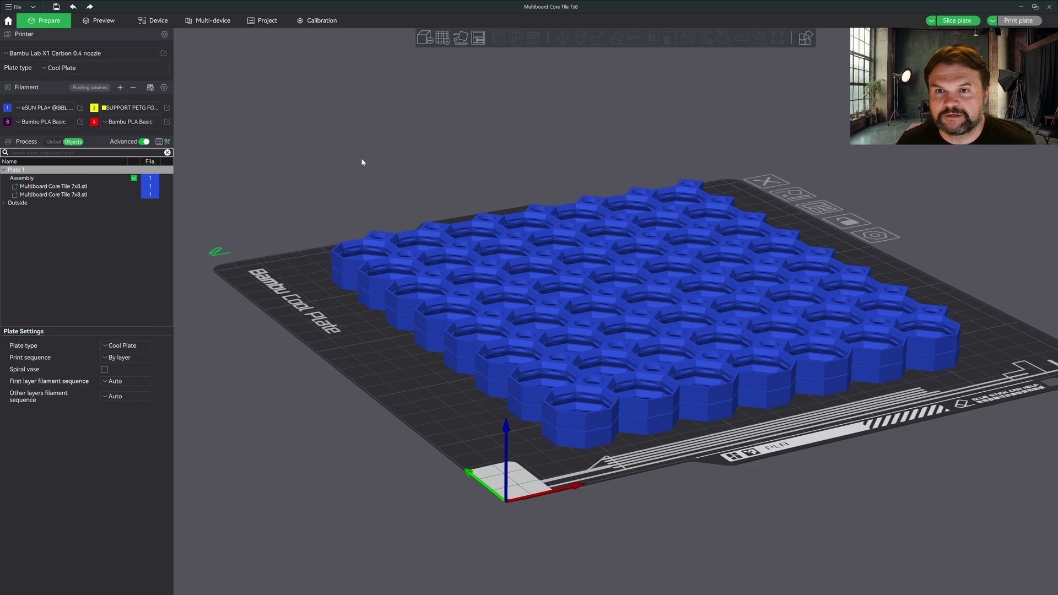
click(54, 142)
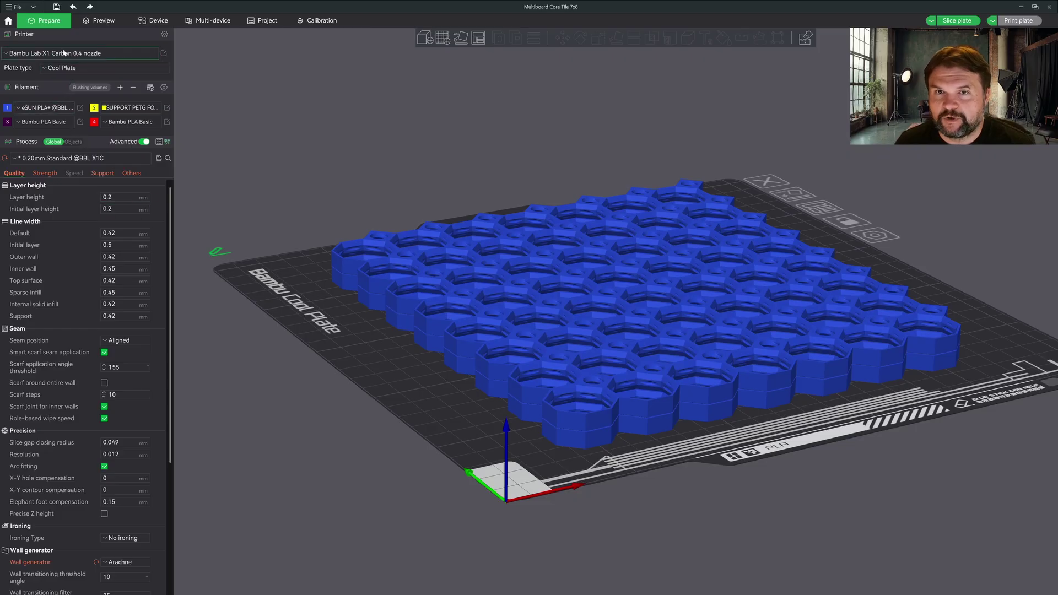
click(78, 110)
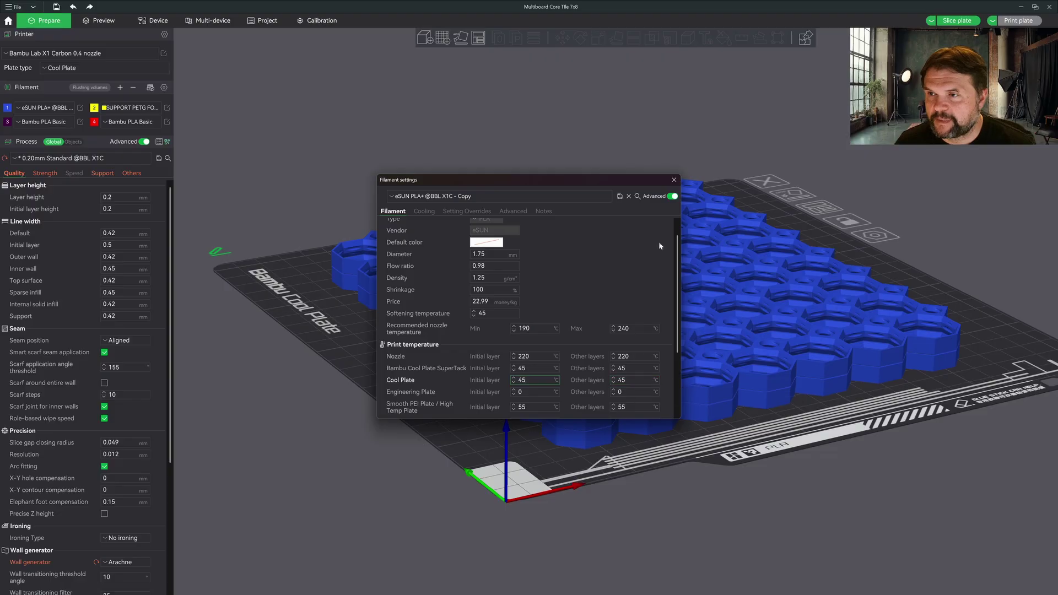
- Review the eSUN PLA+ and SUPPORT PETG FOR PLA filament settings, then view Strength settings
click(674, 180)
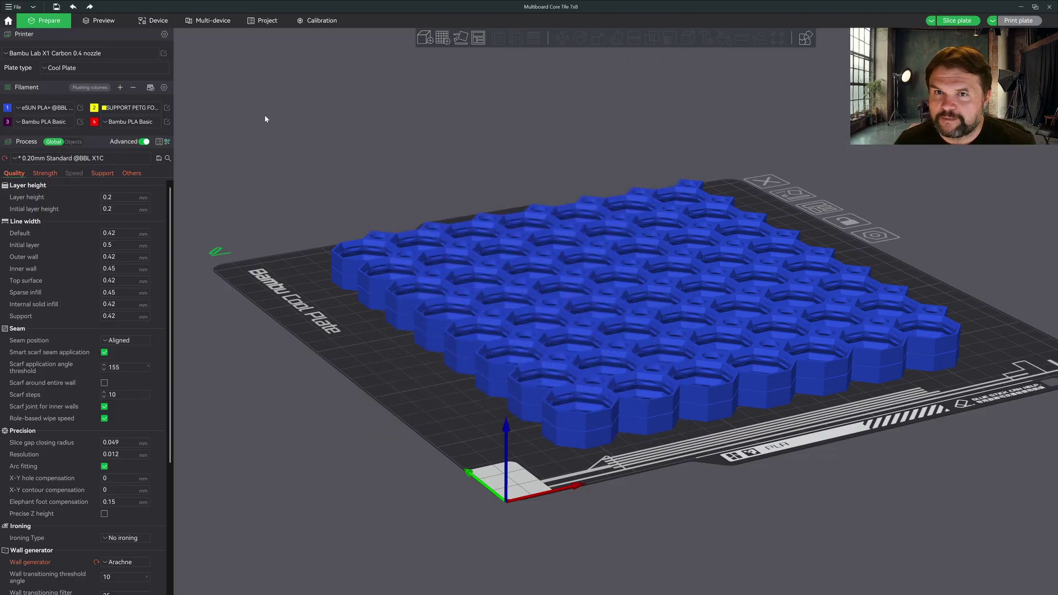
click(167, 109)
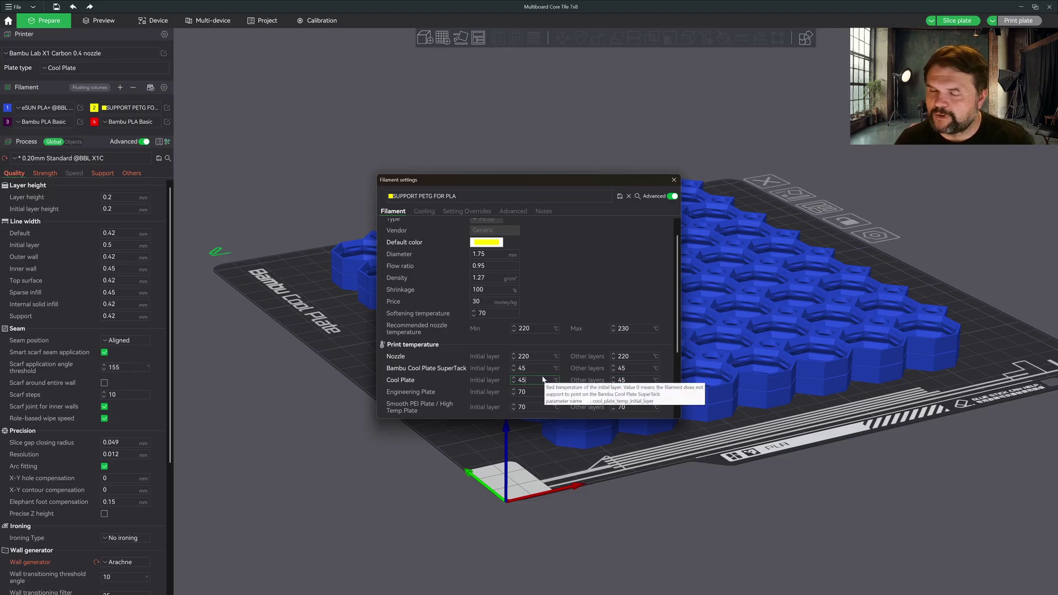
click(673, 180)
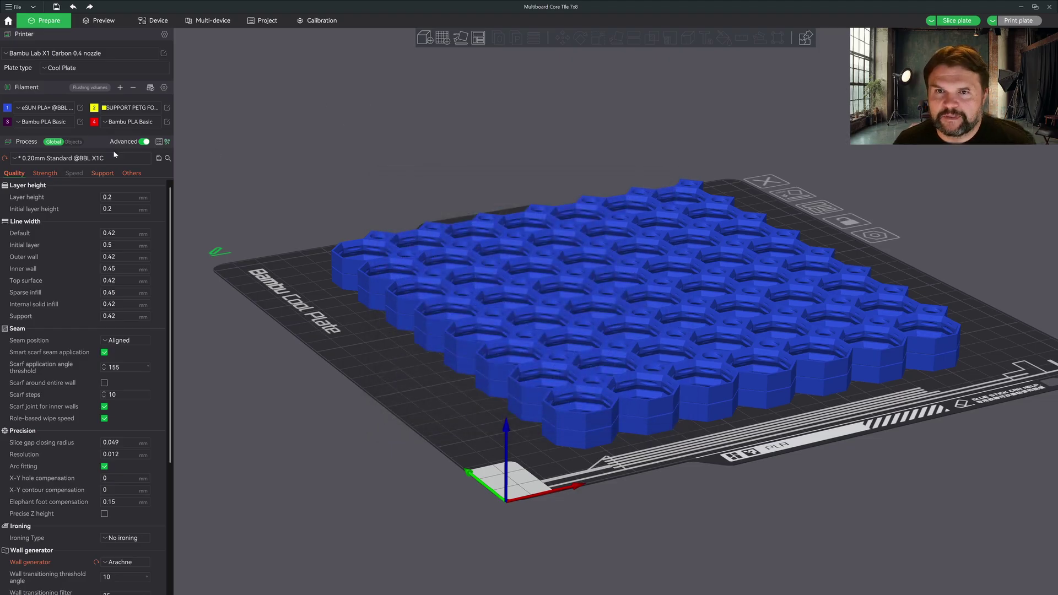
click(45, 174)
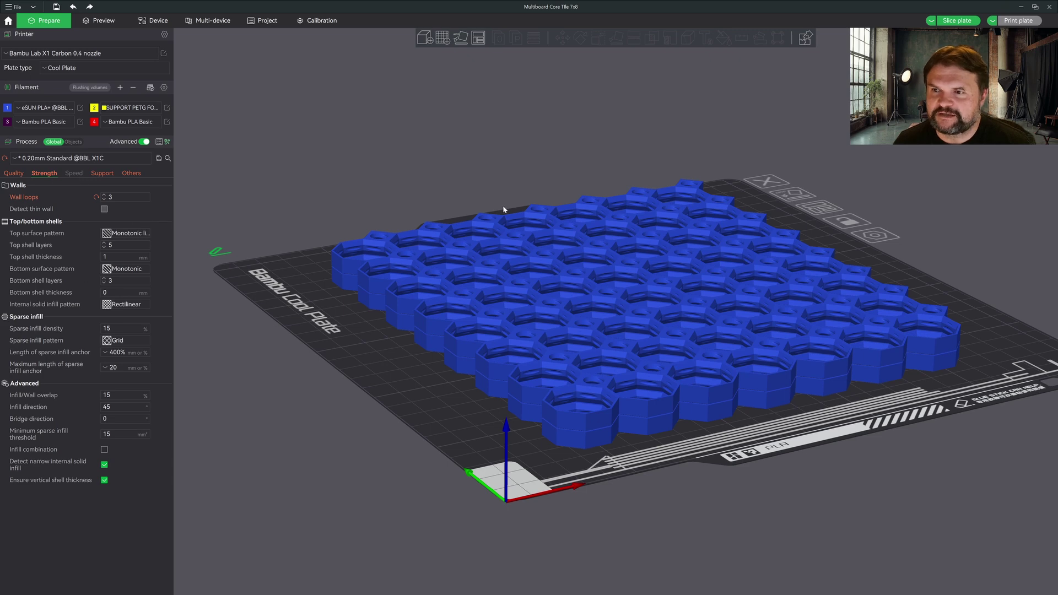
- Show the Support settings with PLA base and PETG interface, and select the tile assembly
click(99, 173)
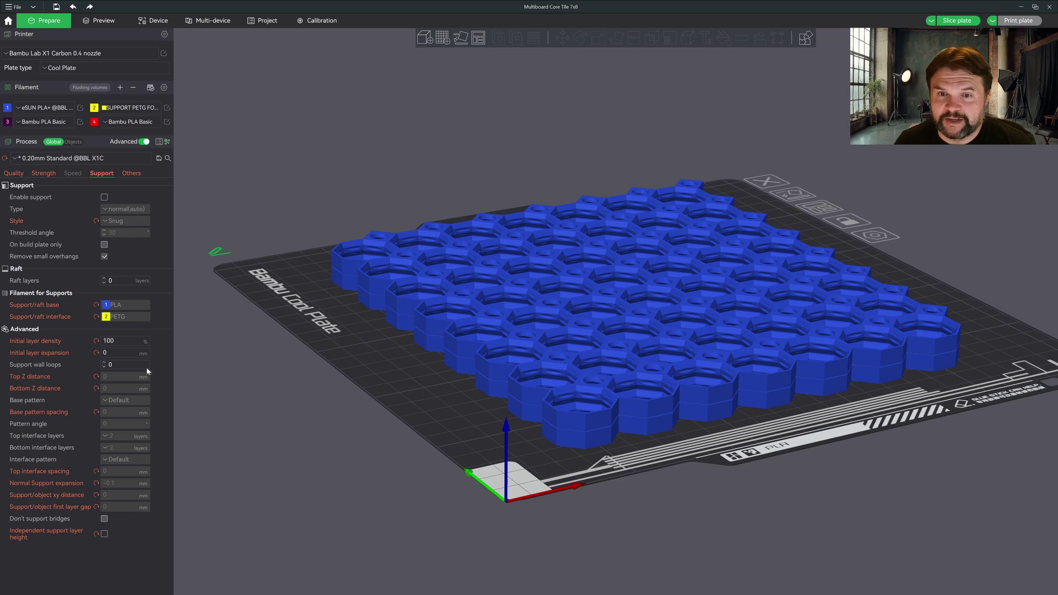
click(449, 347)
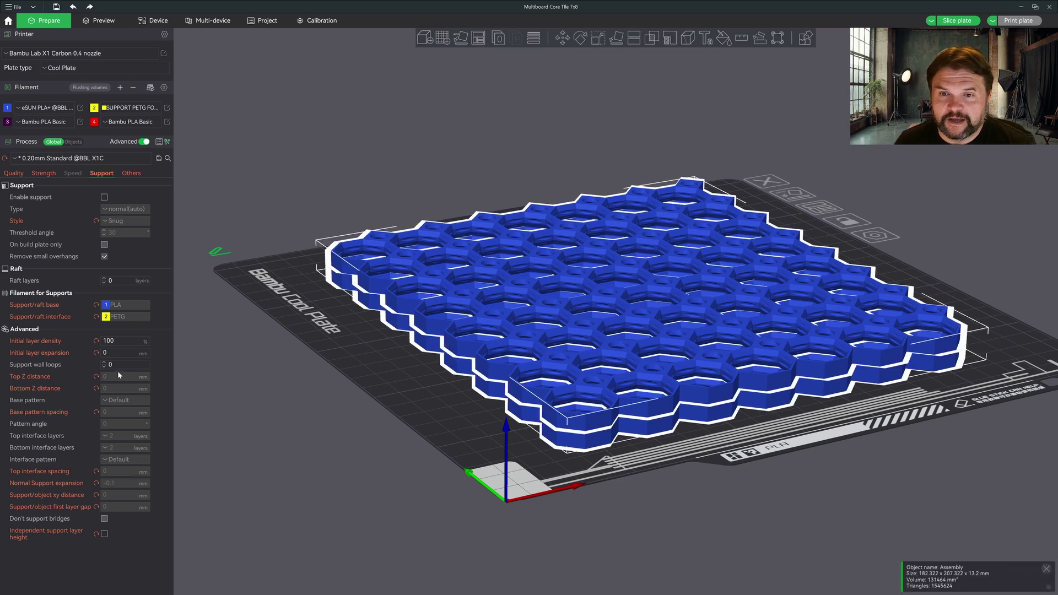
- Enable support with 0 mm top/bottom Z and xy distances and -0.1 mm expansion
click(104, 197)
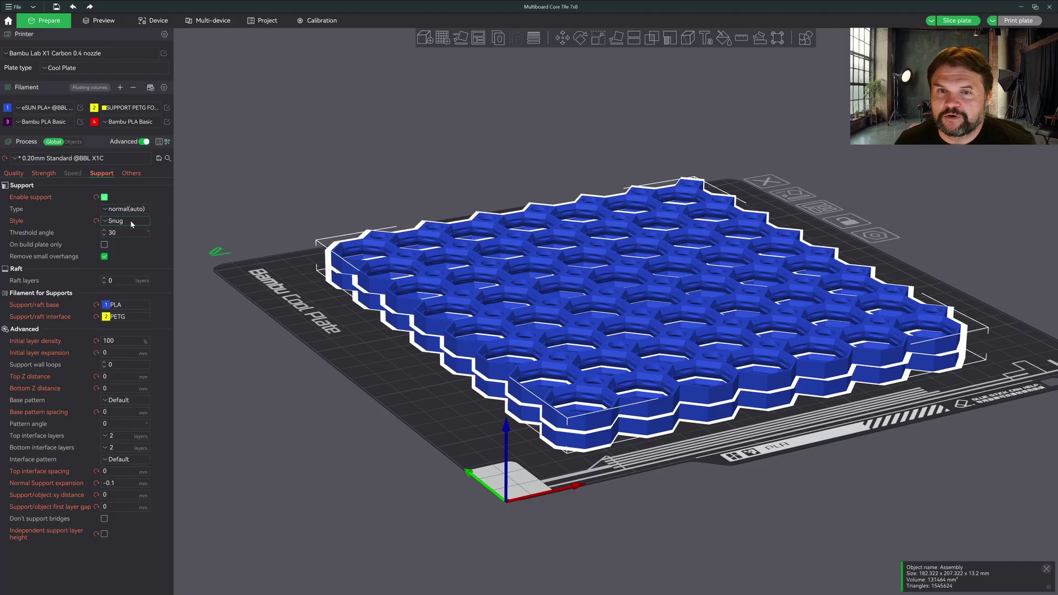
mouse_move(131, 222)
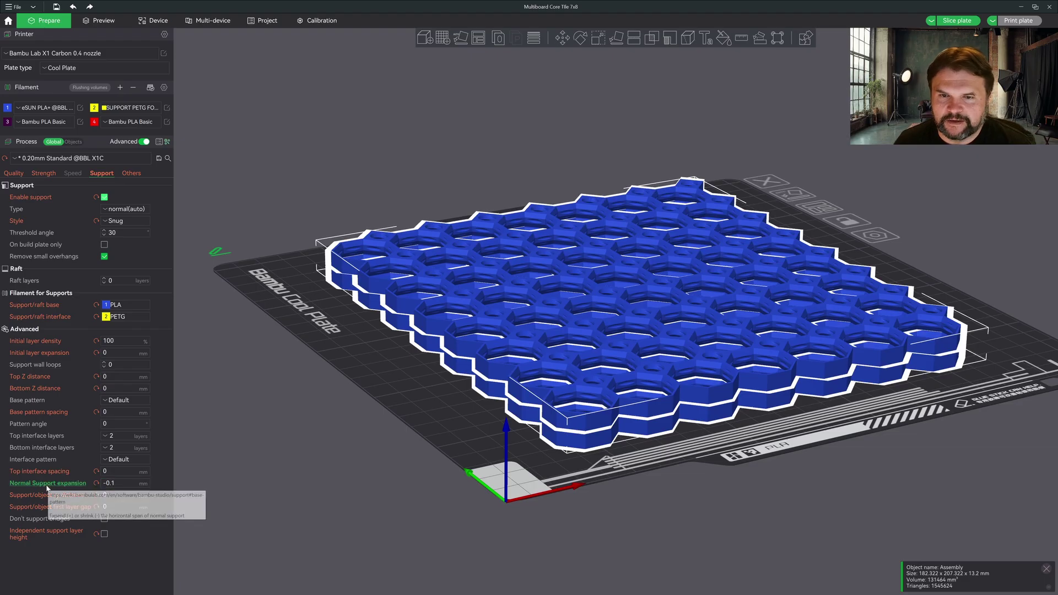
mouse_move(62, 486)
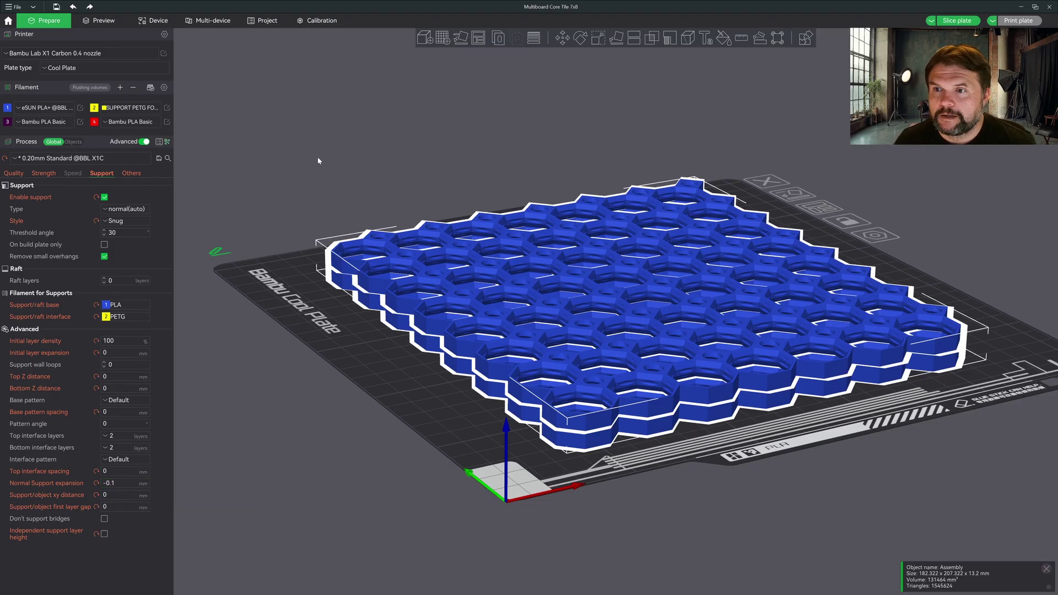
click(395, 160)
drag(384, 388, 395, 400)
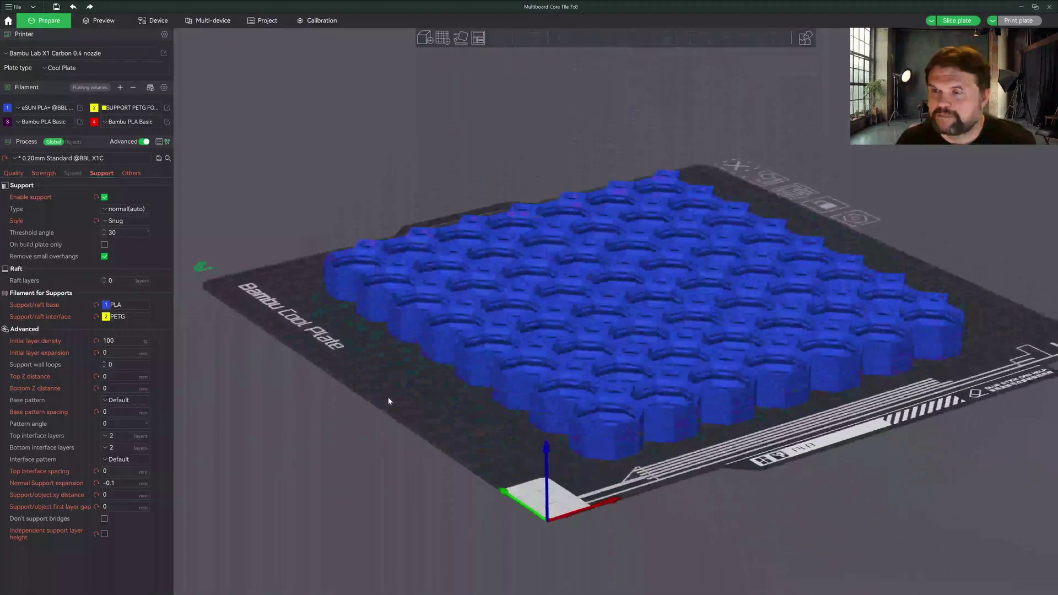
- Slice the plate, inspect the out-of-bounds toolpaths, and view the prime tower settings
click(959, 21)
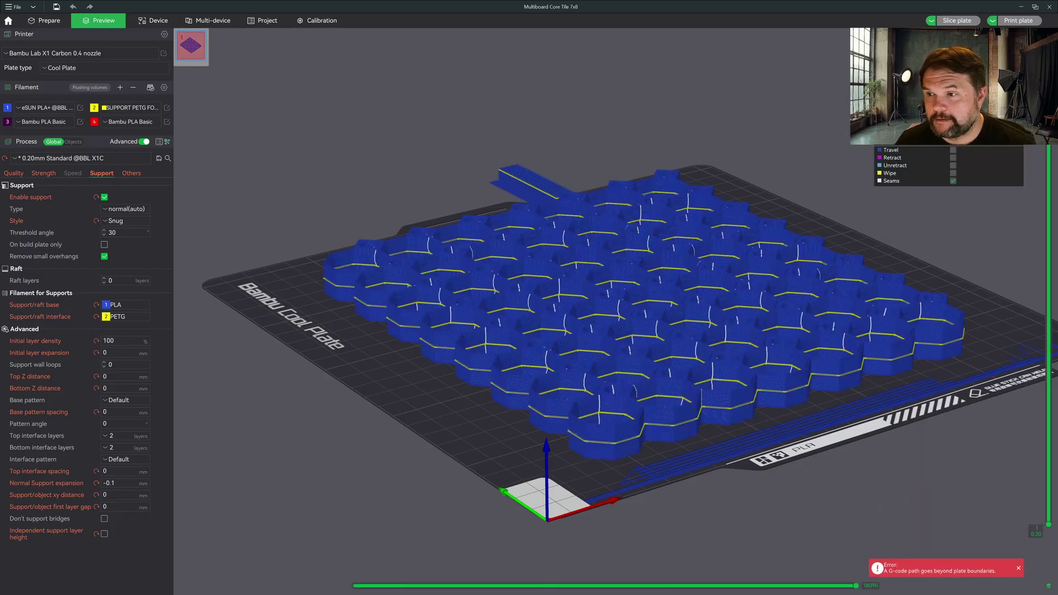
key(1)
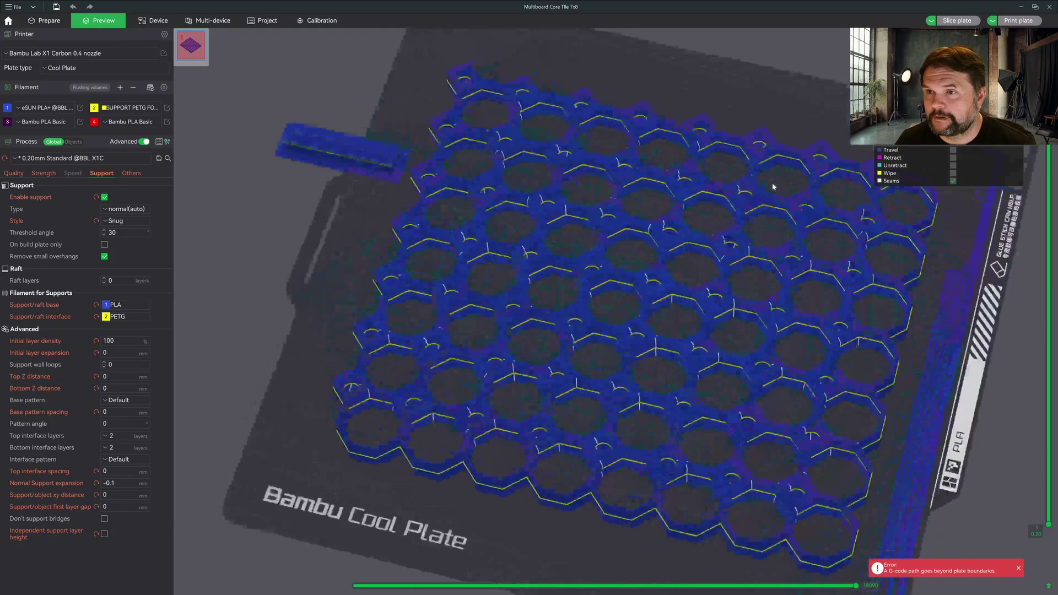
drag(755, 161, 769, 179)
scroll(766, 176, up, 3)
scroll(765, 177, down, 5)
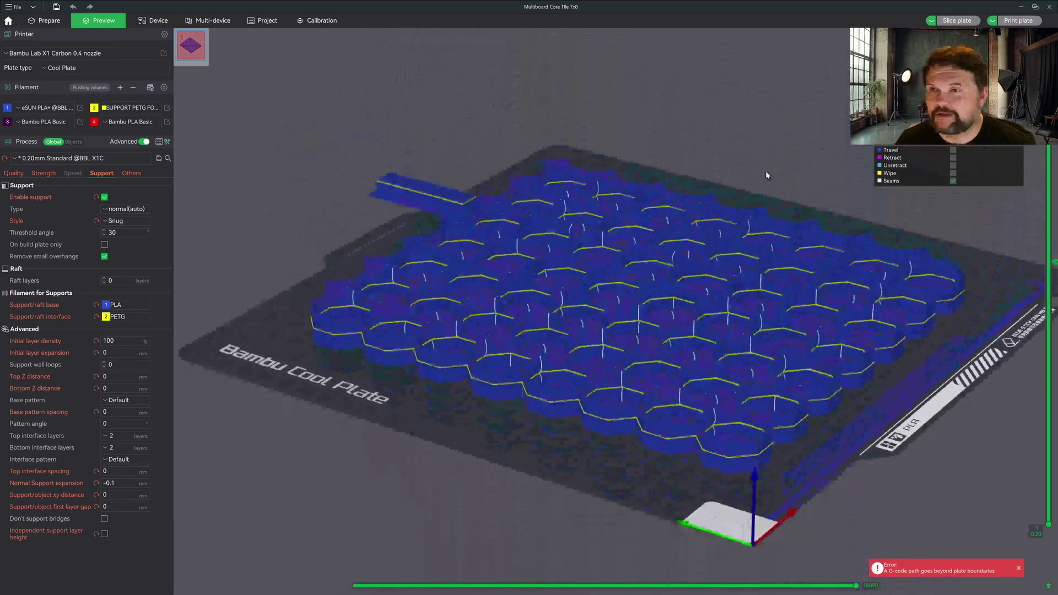
scroll(765, 171, up, 4)
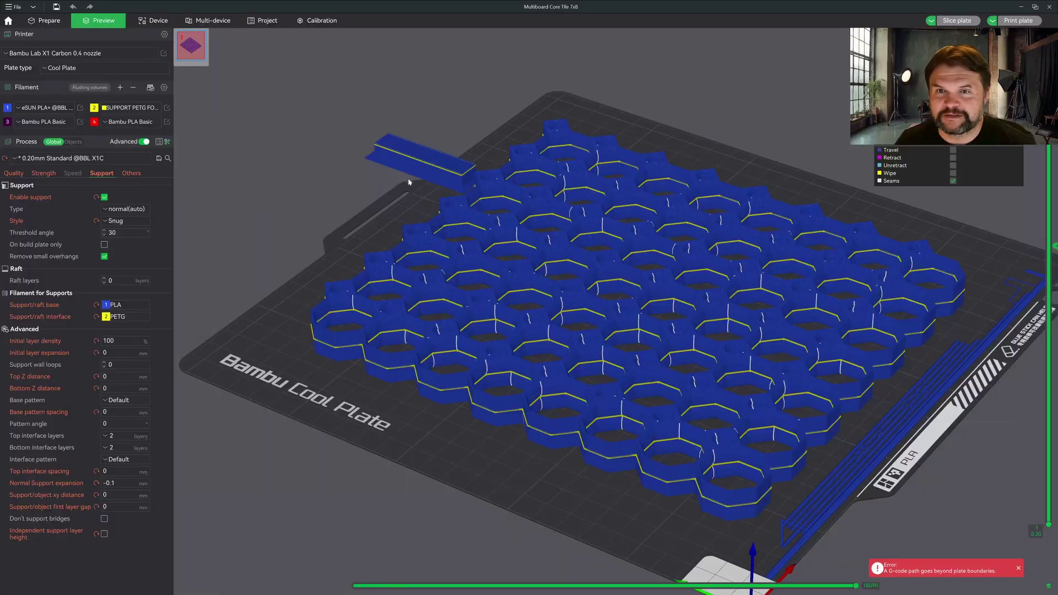
click(131, 173)
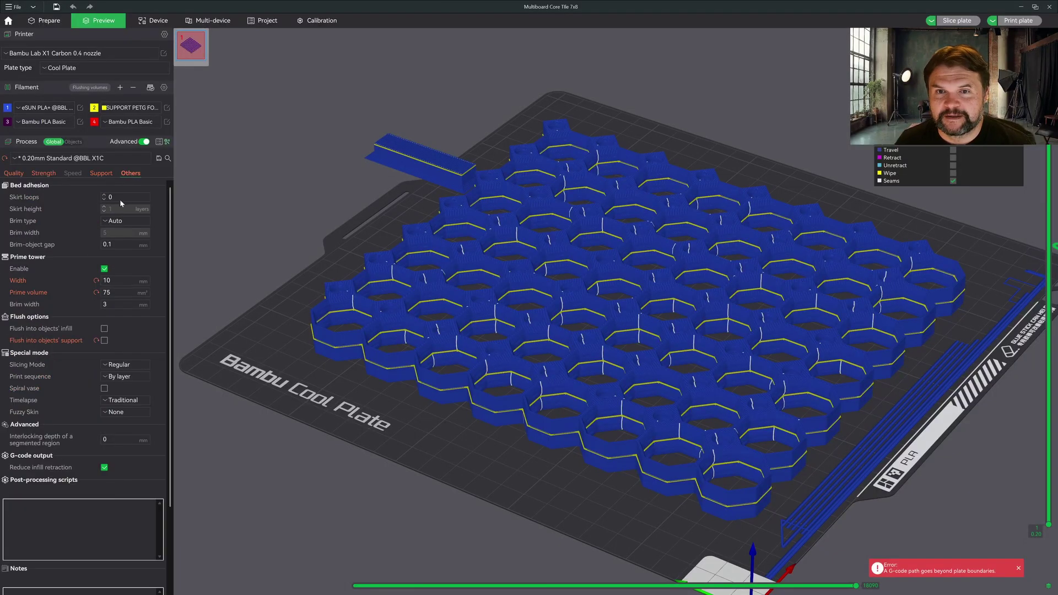
- Inspect the sliced preview down to layer 31 at 6.20 mm, then zoom out to the full grid
mouse_move(455, 152)
mouse_down()
mouse_move(465, 151)
mouse_move(447, 148)
mouse_move(457, 145)
mouse_move(457, 172)
mouse_up()
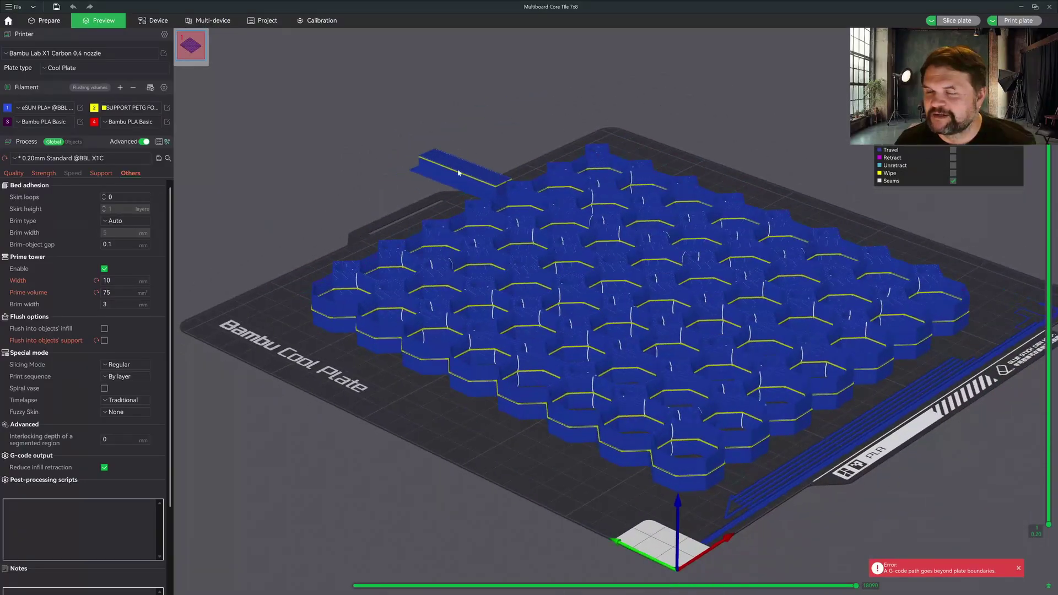
scroll(705, 477, up, 10)
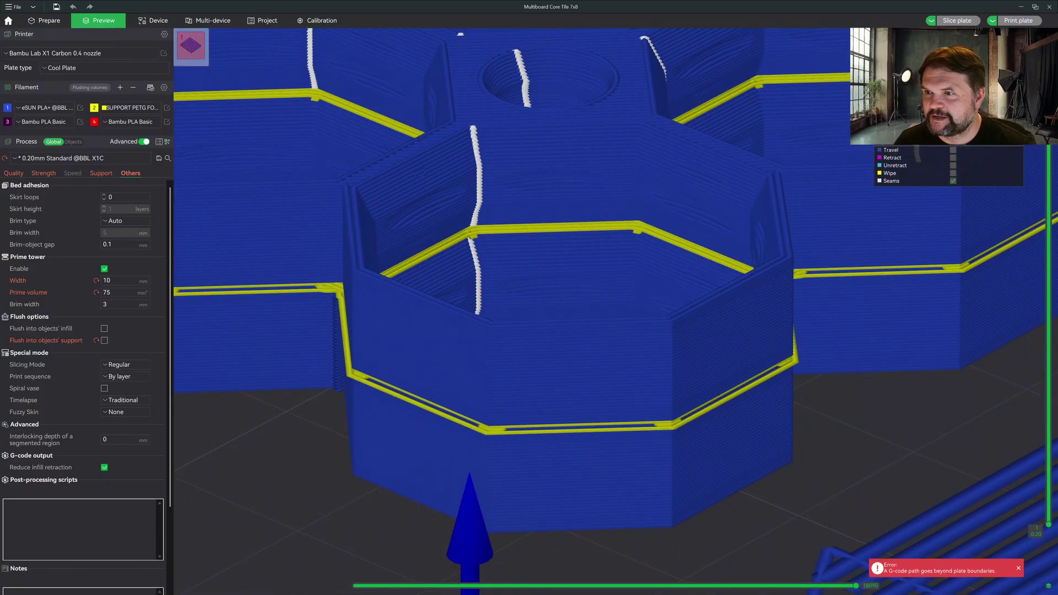
drag(1049, 147, 1036, 247)
scroll(797, 218, down, 10)
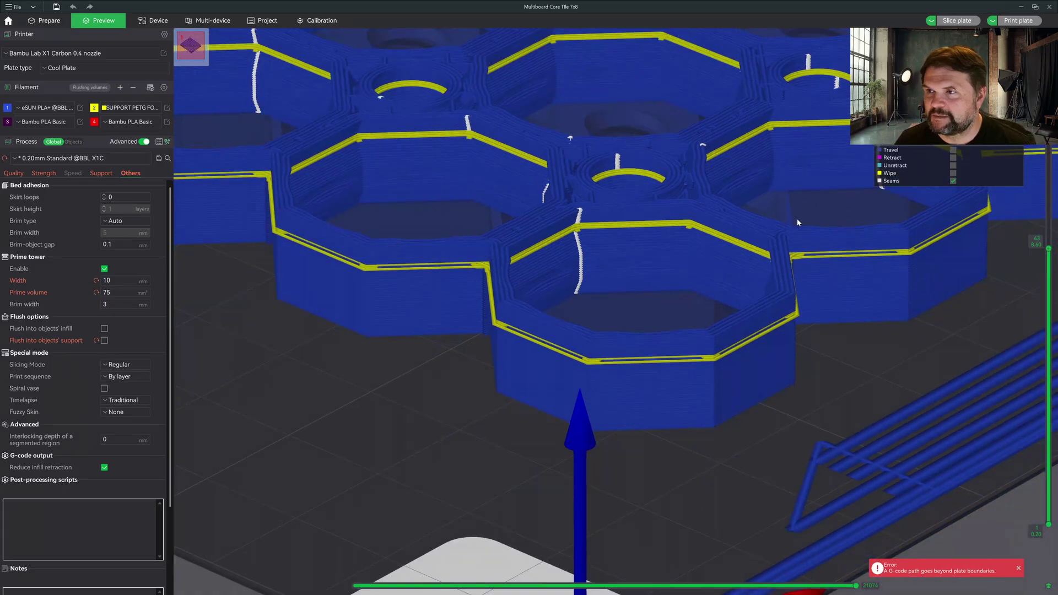
right_drag(878, 216, 628, 363)
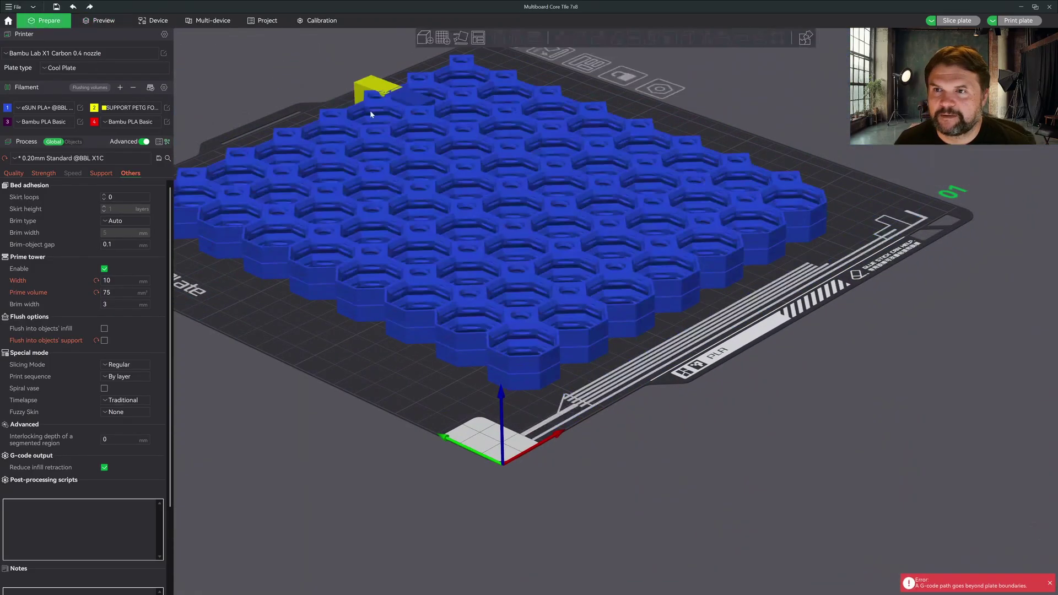
- Drag the prime tower off the tile grid to open space at the rear of the plate
scroll(432, 88, down, 3)
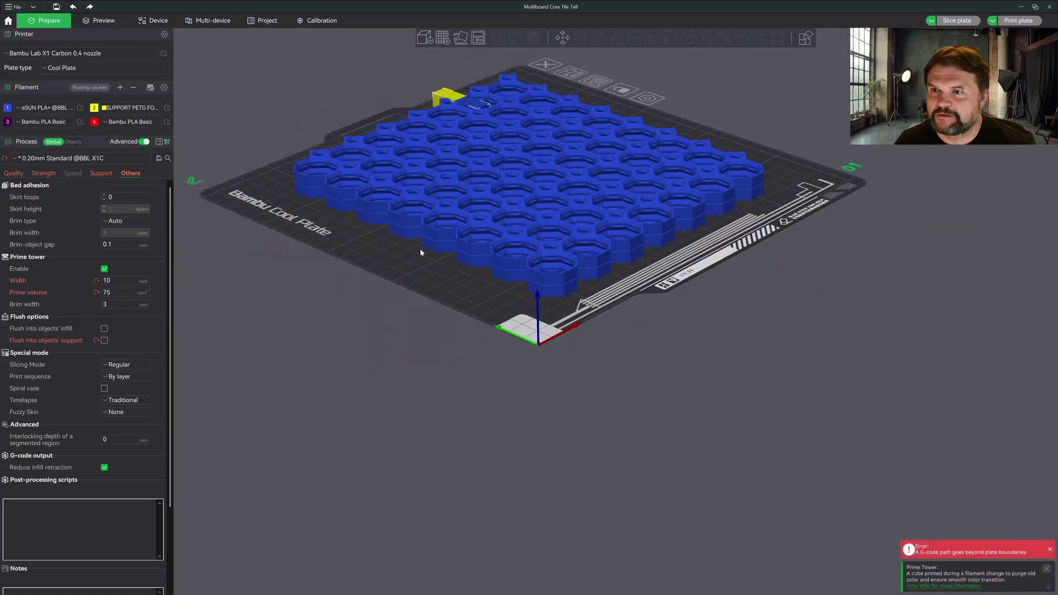
drag(439, 97, 396, 296)
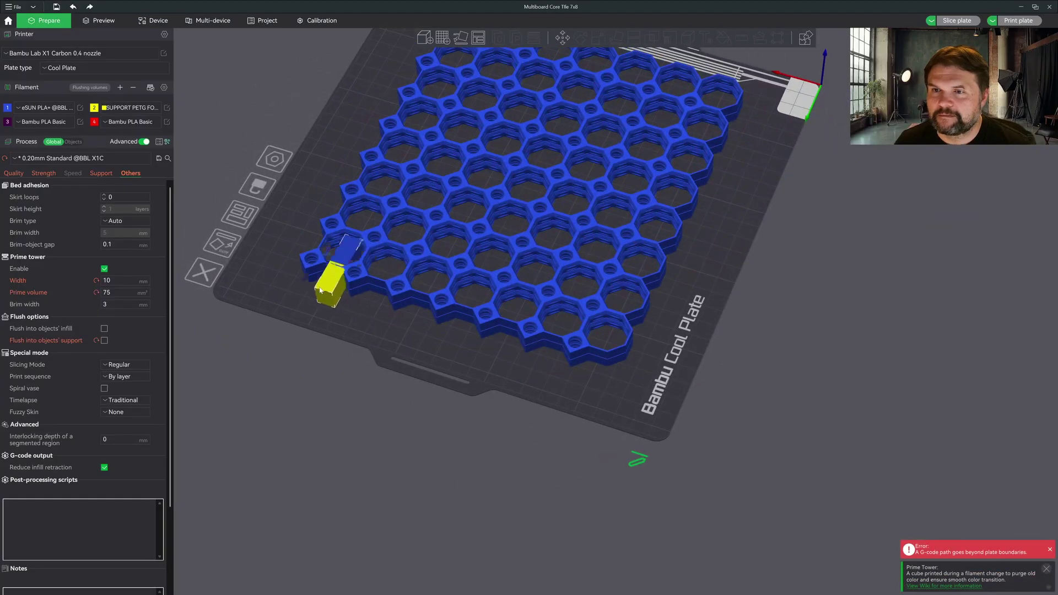
drag(320, 291, 263, 274)
drag(788, 303, 825, 407)
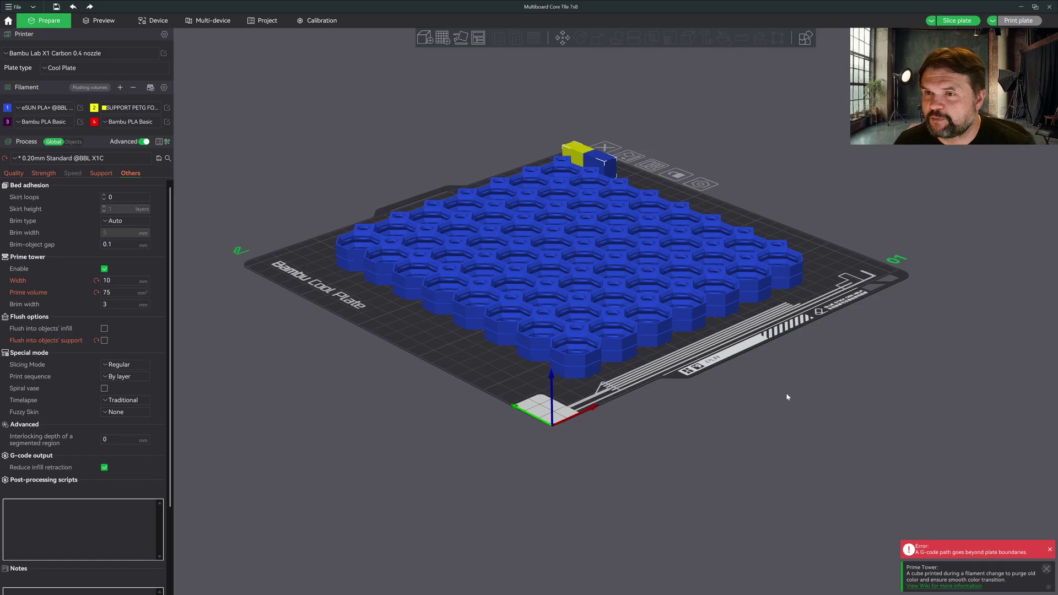
scroll(734, 387, up, 2)
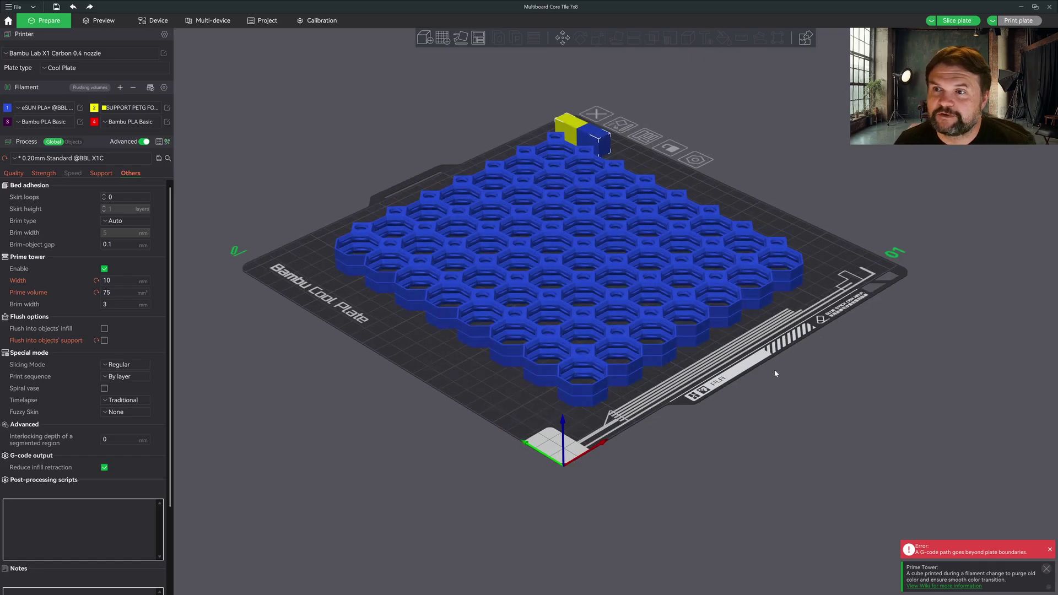
drag(774, 373, 816, 428)
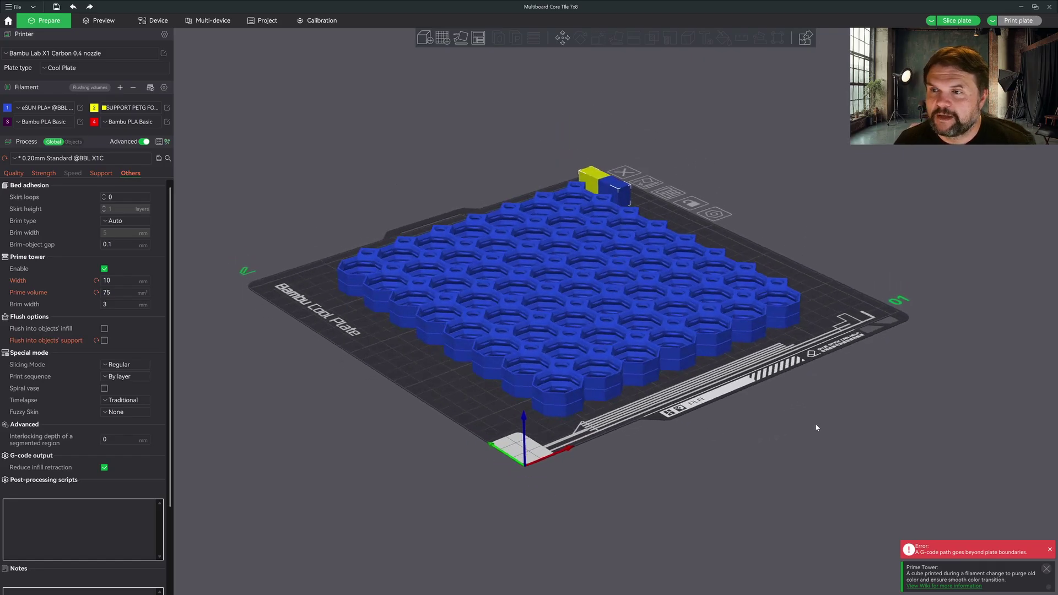